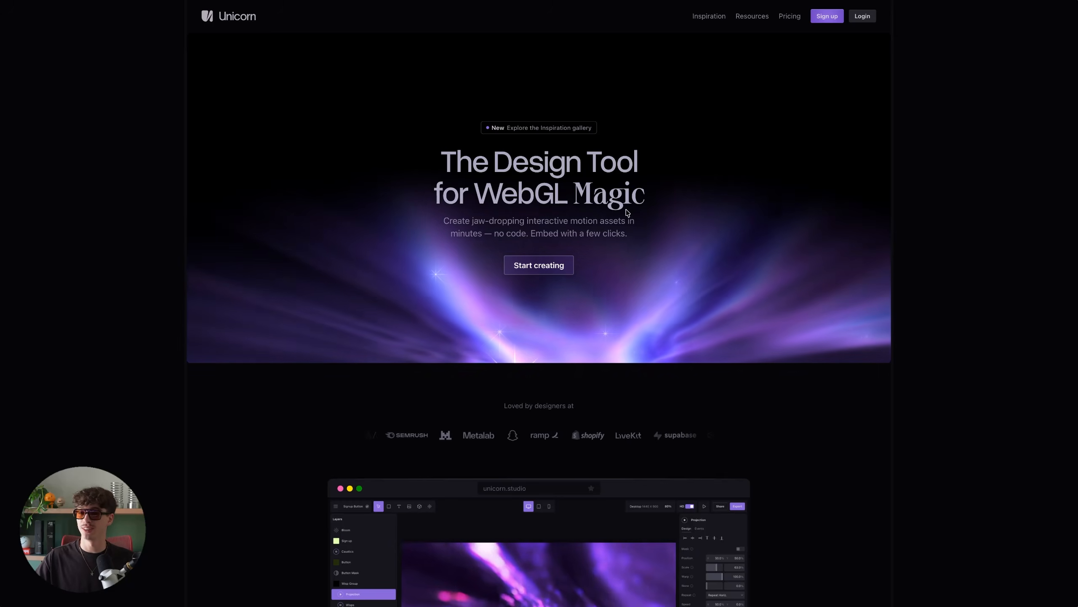
- Open the Inspiration gallery and scroll through the example effects
{"action": "left_click", "coordinate": [551, 129]}
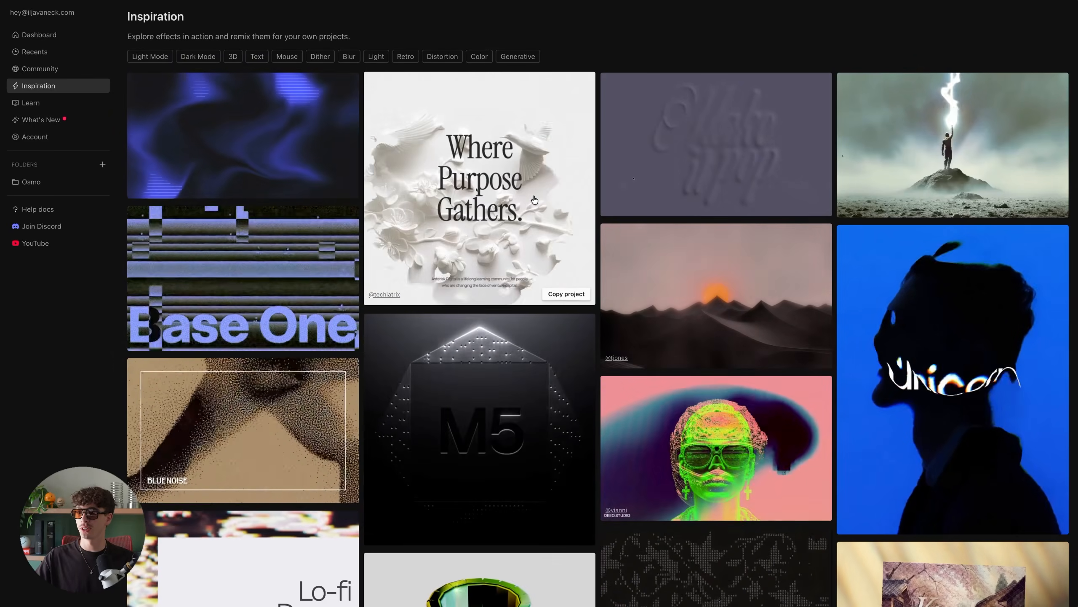
{"action": "scroll", "coordinate": [573, 216], "scroll_direction": "down", "scroll_amount": 4}
{"action": "scroll", "coordinate": [573, 216], "scroll_direction": "down", "scroll_amount": 6}
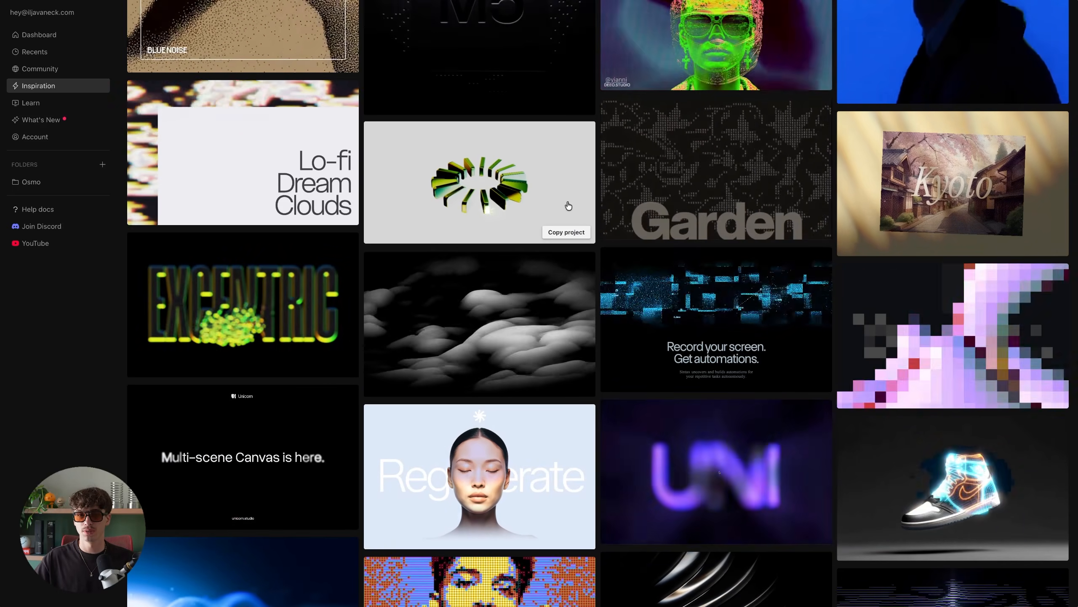
{"action": "scroll", "coordinate": [598, 236], "scroll_direction": "down", "scroll_amount": 2}
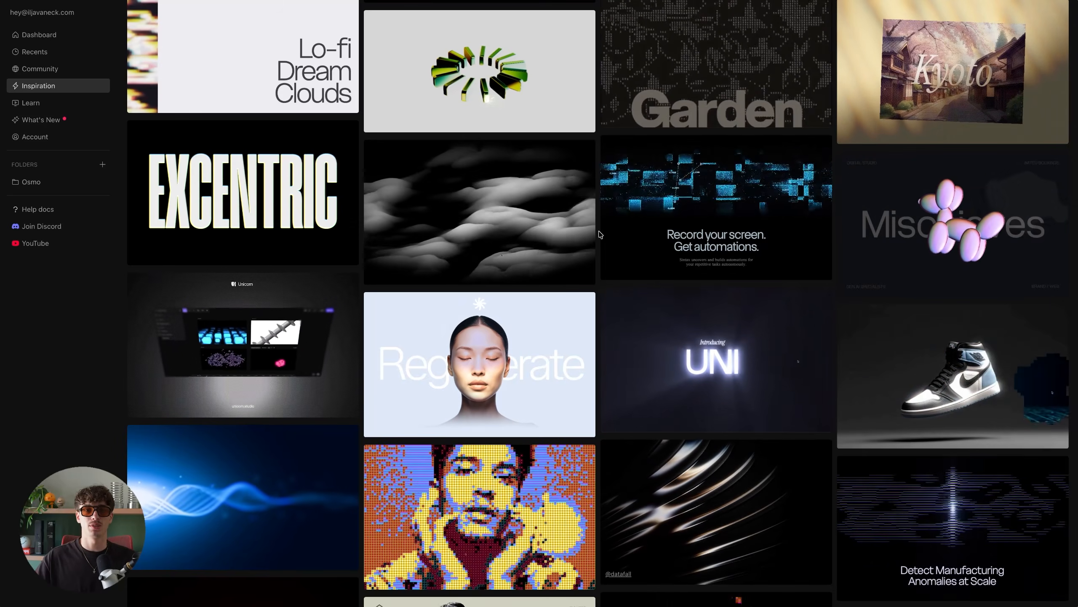
{"action": "scroll", "coordinate": [600, 234], "scroll_direction": "up", "scroll_amount": 12}
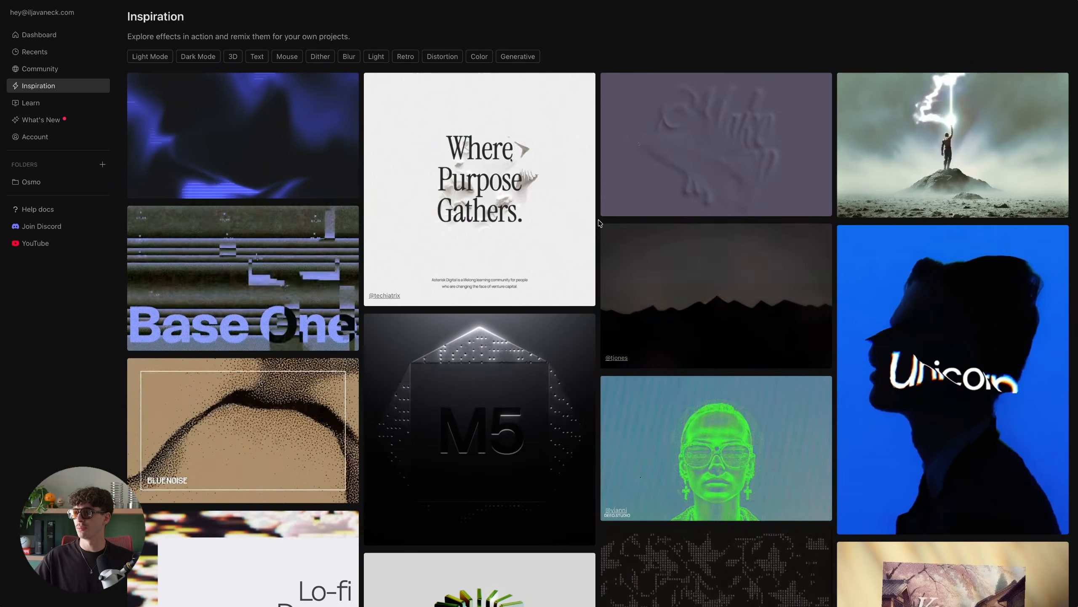
- Open a new blank untitled project in the editor
{"action": "mouse_move", "coordinate": [2, 187]}
{"action": "left_click", "coordinate": [62, 206]}
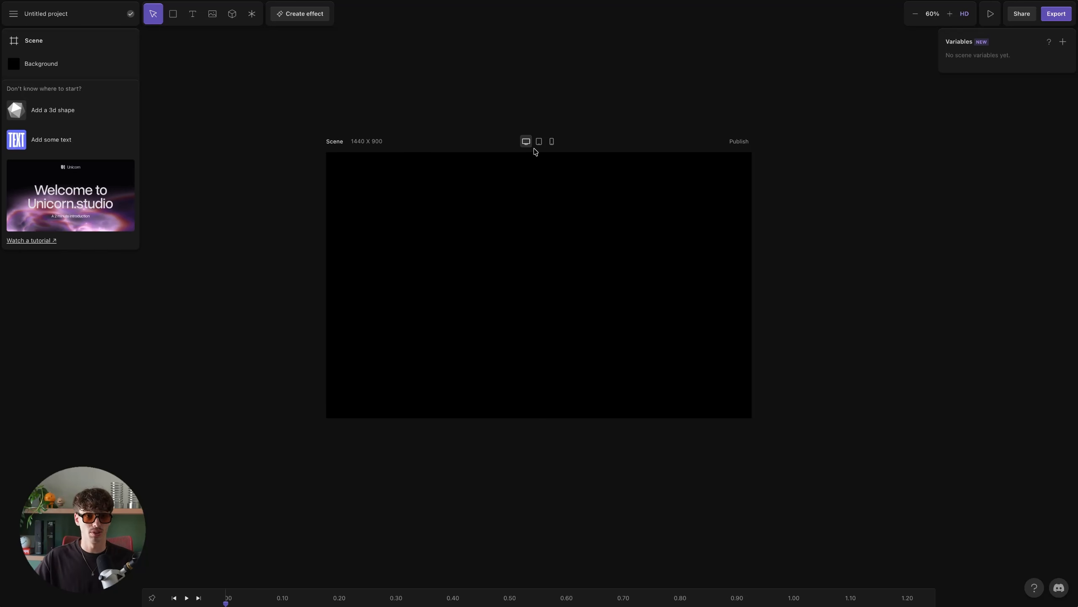
{"action": "left_click", "coordinate": [232, 82]}
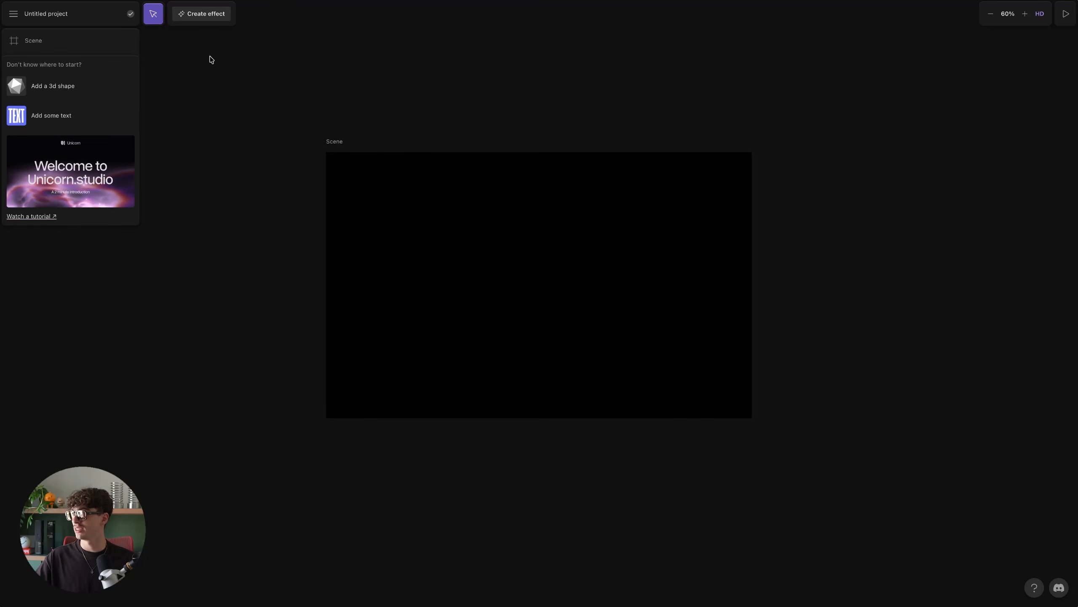
{"action": "left_click", "coordinate": [56, 43]}
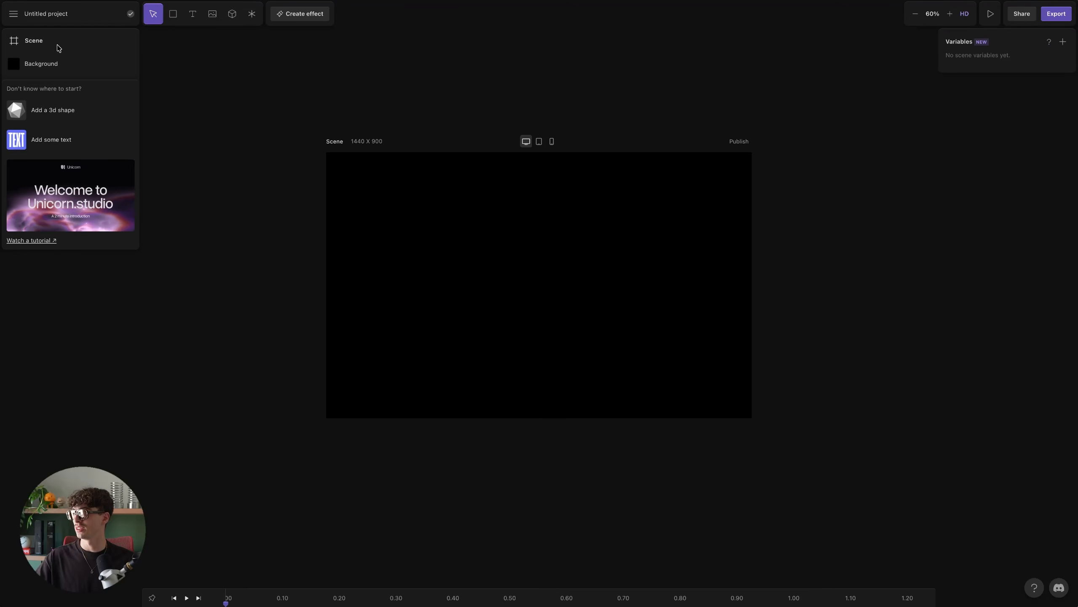
- Insert the car silhouette image from the media library and fit it to the artboard
{"action": "left_click", "coordinate": [210, 16]}
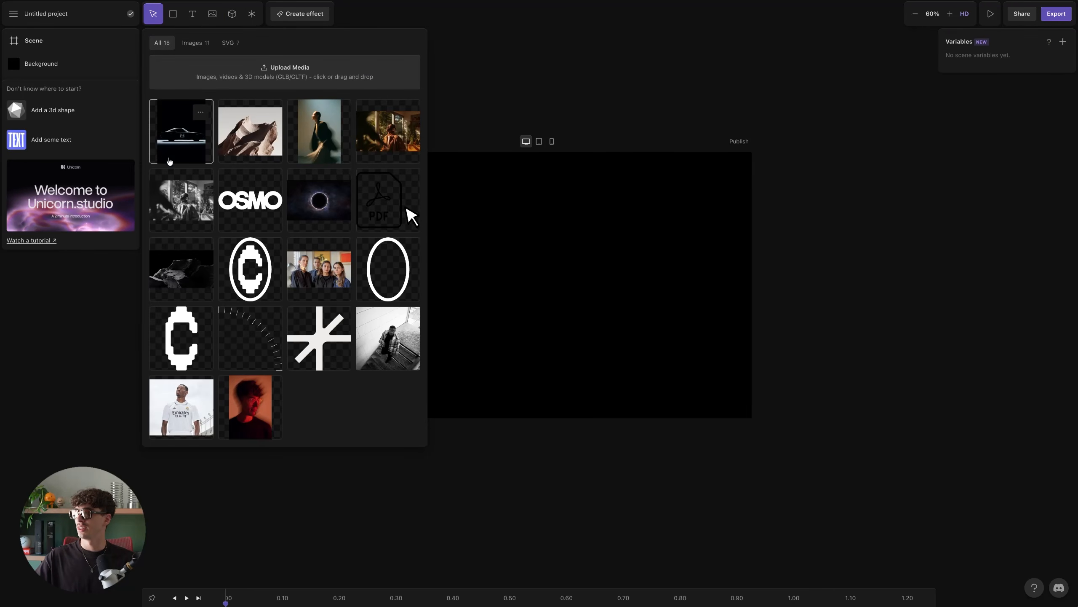
{"action": "left_click", "coordinate": [189, 134]}
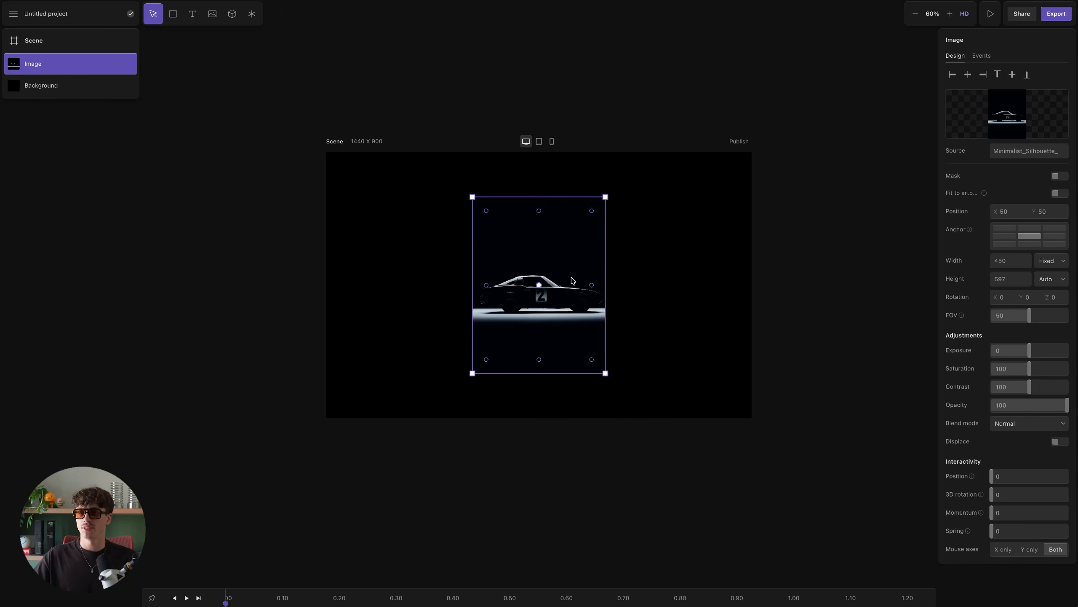
{"action": "left_click", "coordinate": [1060, 194]}
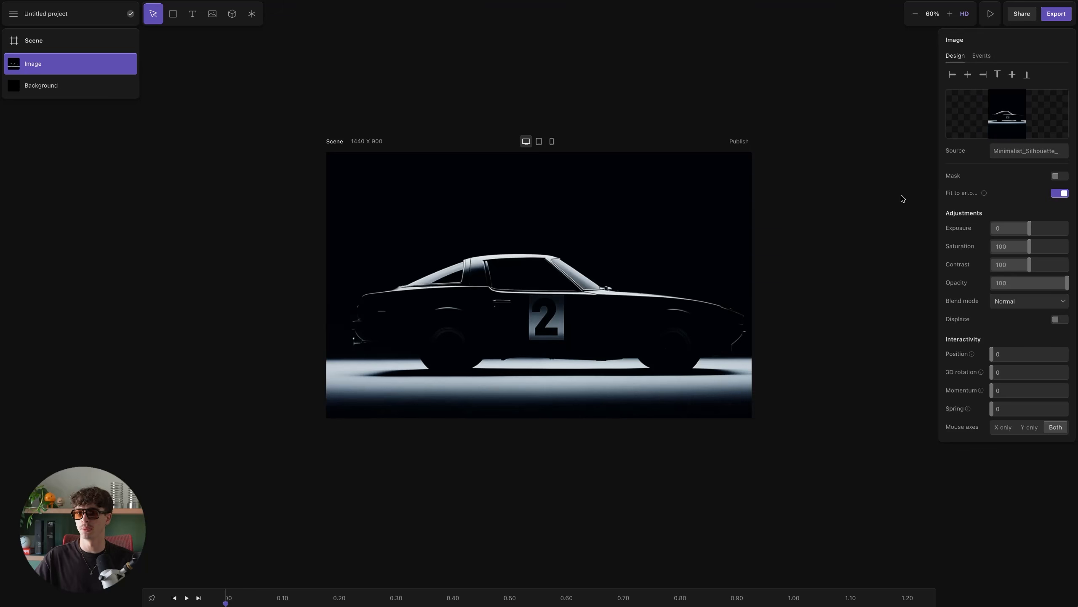
- Browse the effects library, search for "point" and add the Point Light effect
{"action": "left_click", "coordinate": [252, 14]}
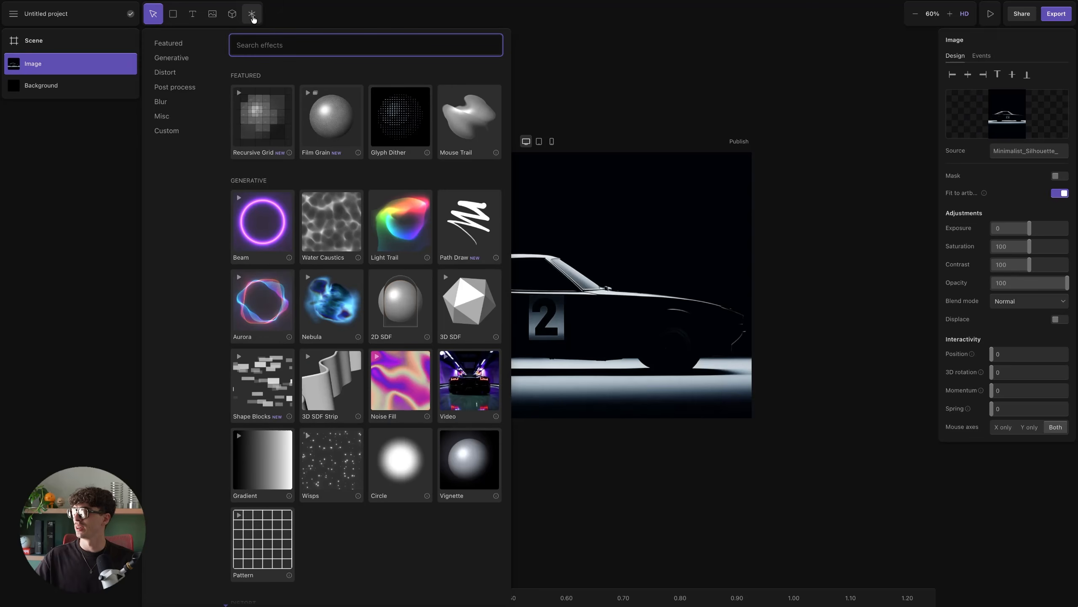
{"action": "scroll", "coordinate": [376, 231], "scroll_direction": "down", "scroll_amount": 5}
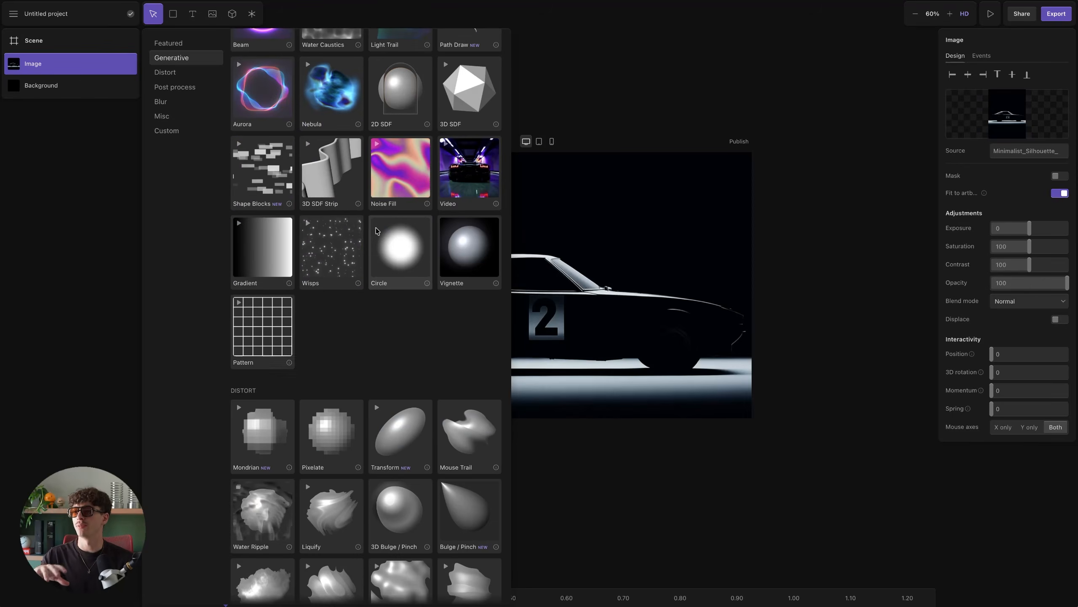
{"action": "scroll", "coordinate": [376, 227], "scroll_direction": "down", "scroll_amount": 7}
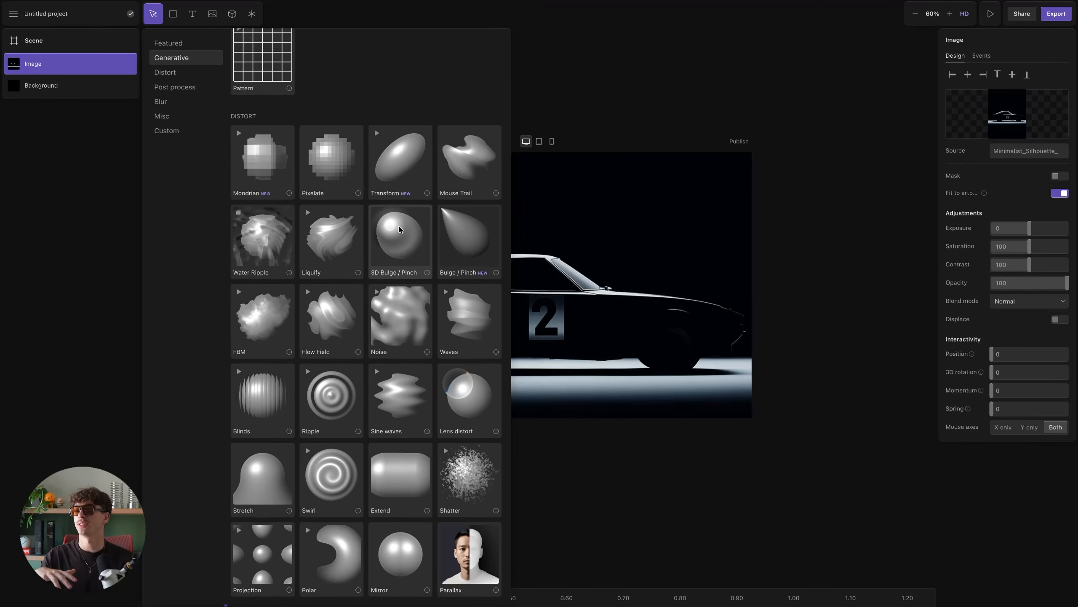
{"action": "scroll", "coordinate": [406, 233], "scroll_direction": "down", "scroll_amount": 2}
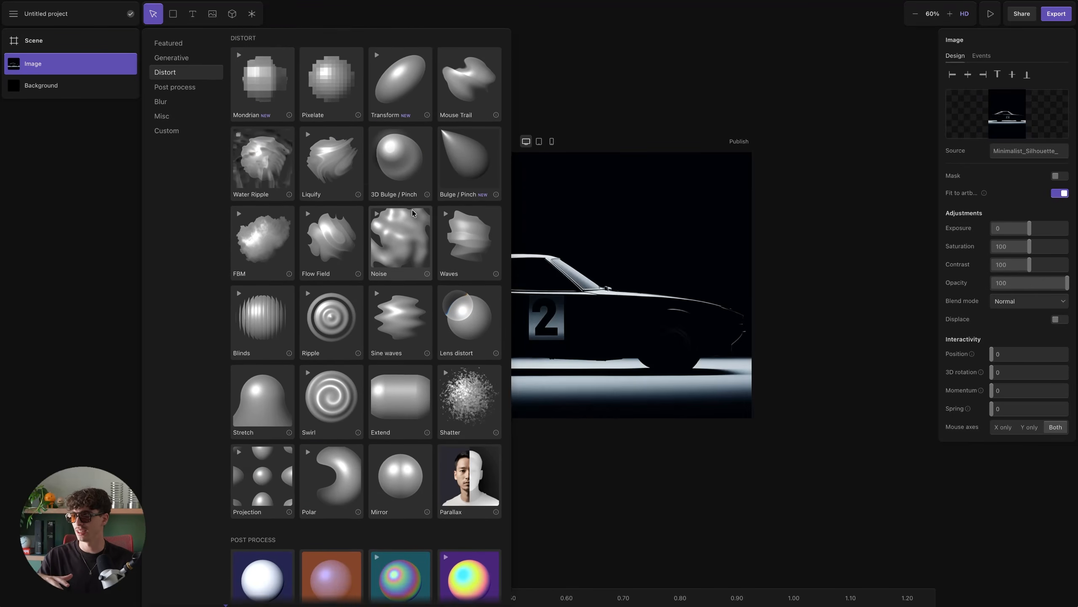
{"action": "scroll", "coordinate": [412, 211], "scroll_direction": "down", "scroll_amount": 9}
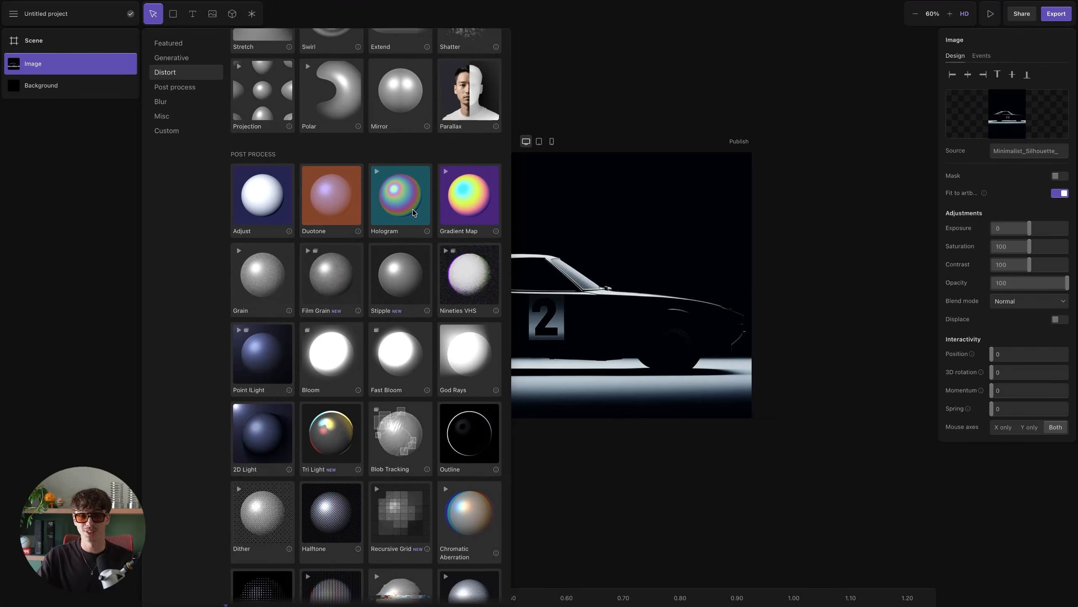
{"action": "scroll", "coordinate": [414, 211], "scroll_direction": "down", "scroll_amount": 7}
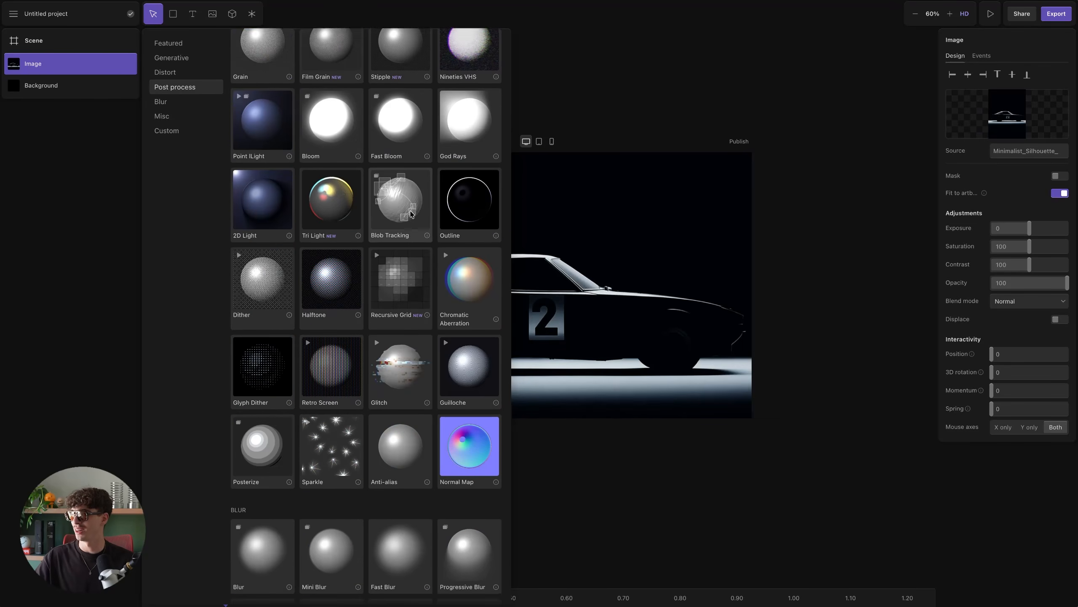
{"action": "scroll", "coordinate": [413, 218], "scroll_direction": "down", "scroll_amount": 5}
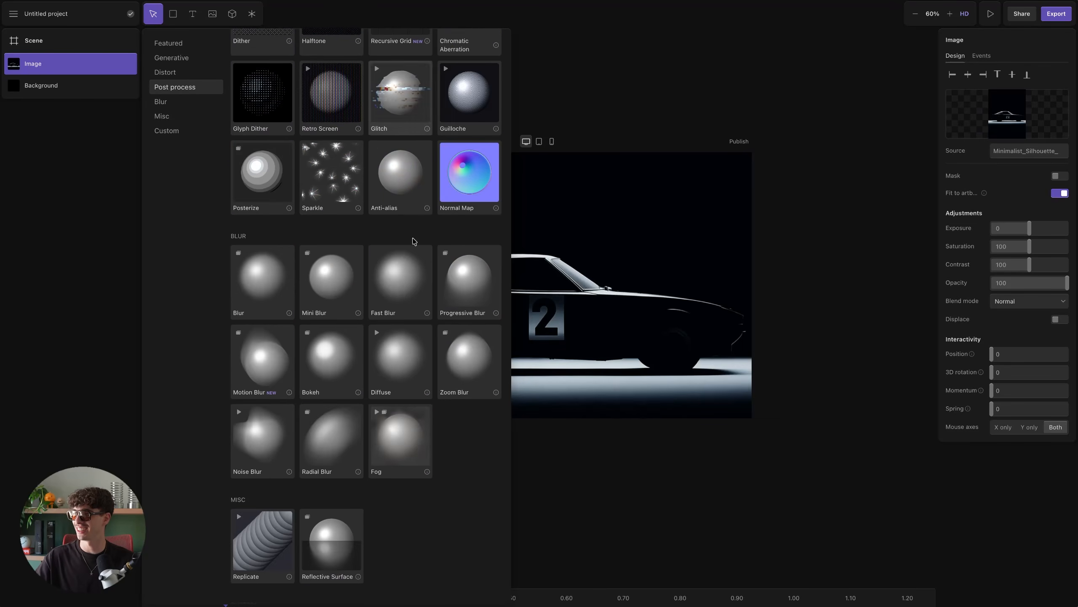
{"action": "scroll", "coordinate": [410, 217], "scroll_direction": "up", "scroll_amount": 20}
{"action": "scroll", "coordinate": [409, 218], "scroll_direction": "up", "scroll_amount": 6}
{"action": "type", "text": "point"}
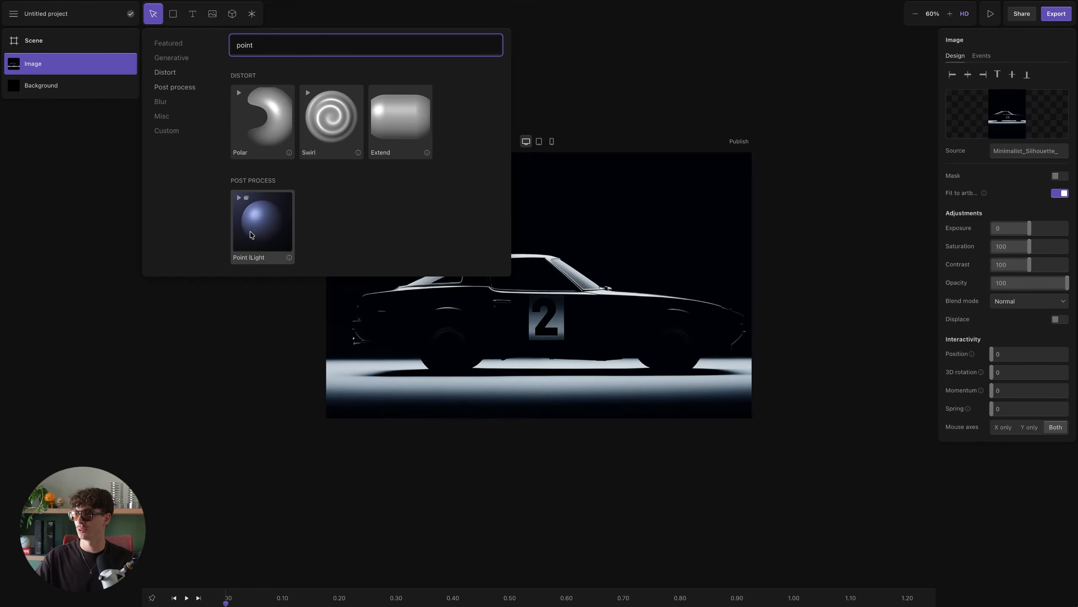
{"action": "left_click", "coordinate": [251, 235]}
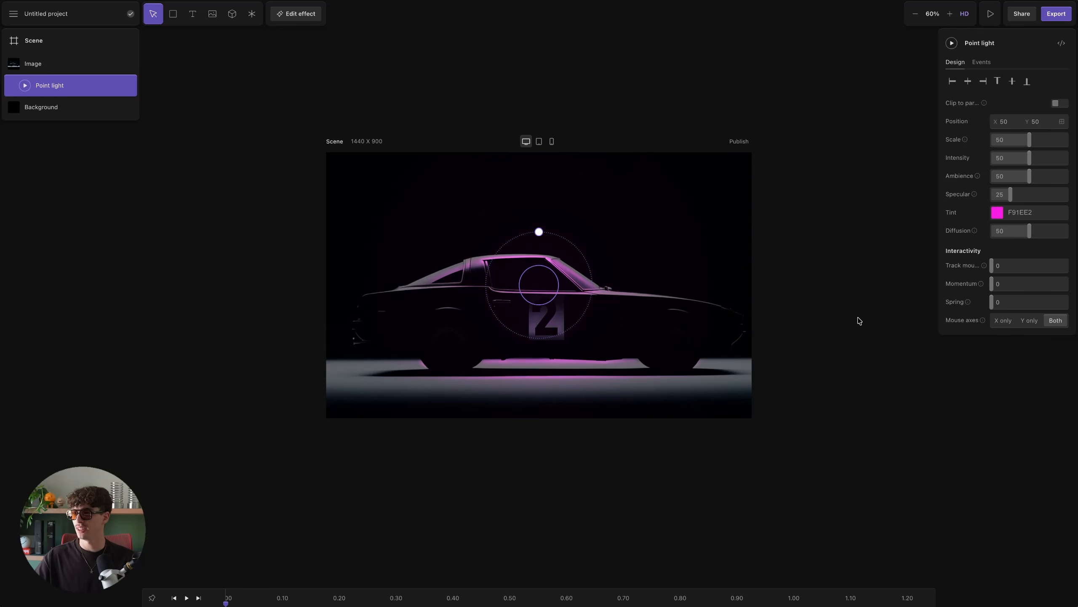
- Set the point light's tint to FFFFFF, mouse tracking to 100 and momentum to 30
{"action": "left_click", "coordinate": [998, 213]}
{"action": "left_click", "coordinate": [921, 137]}
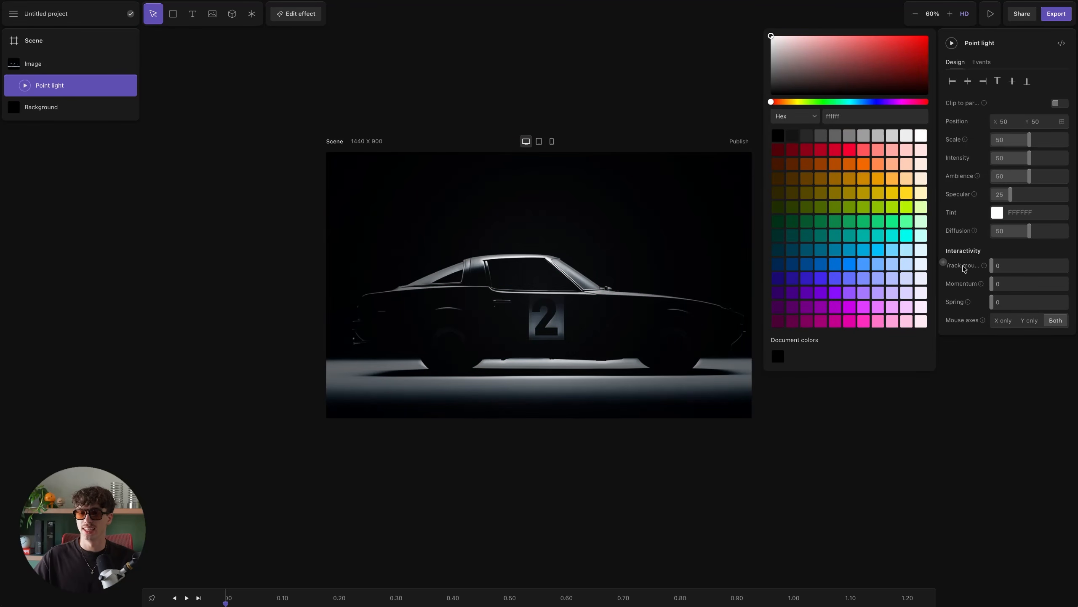
{"action": "left_click_drag", "start_coordinate": [993, 266], "coordinate": [1062, 266]}
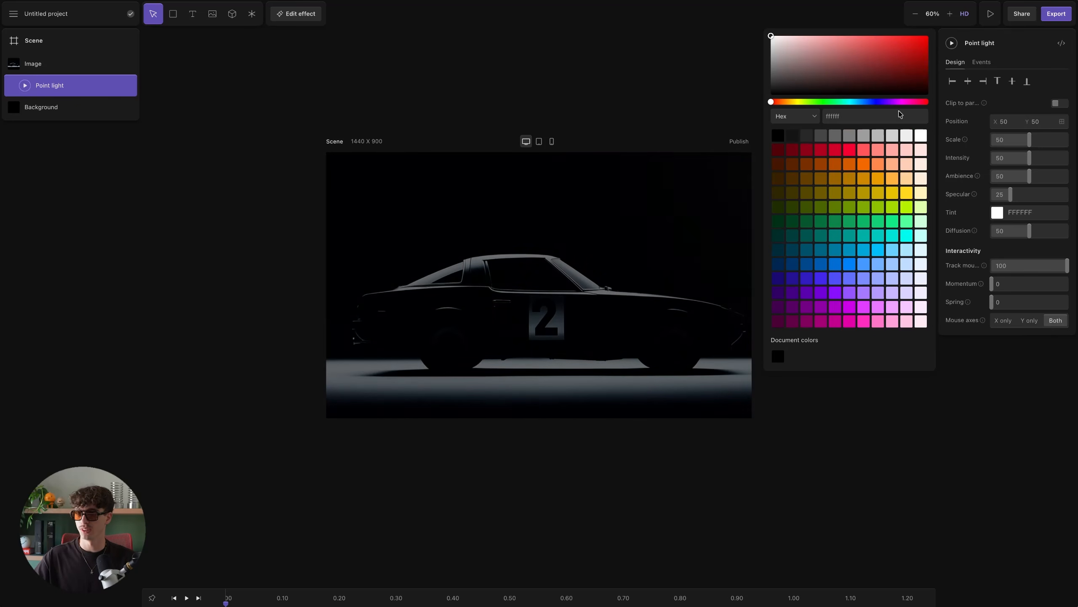
{"action": "left_click", "coordinate": [980, 253]}
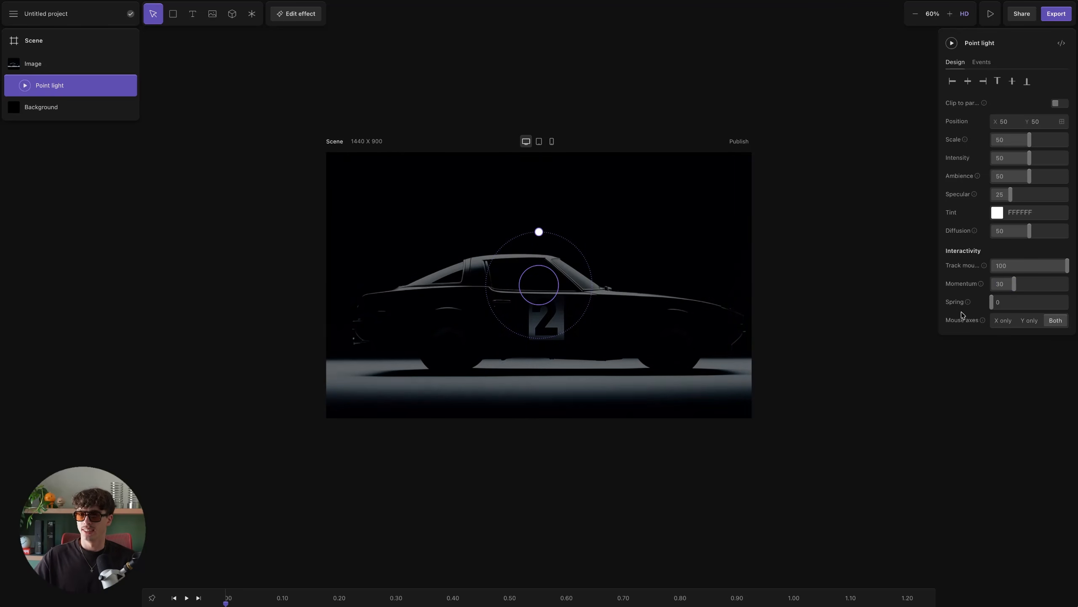
- Try a spring value of 77 for the point light and reset it to 0
{"action": "left_click_drag", "start_coordinate": [1037, 307], "coordinate": [1050, 307]}
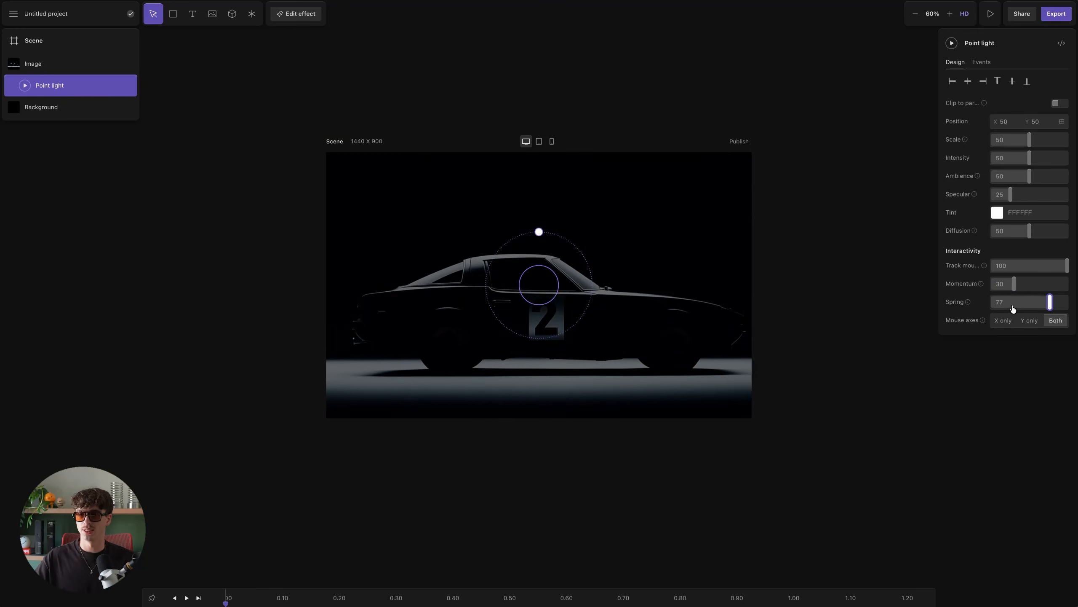
{"action": "left_click_drag", "start_coordinate": [1013, 309], "coordinate": [989, 309]}
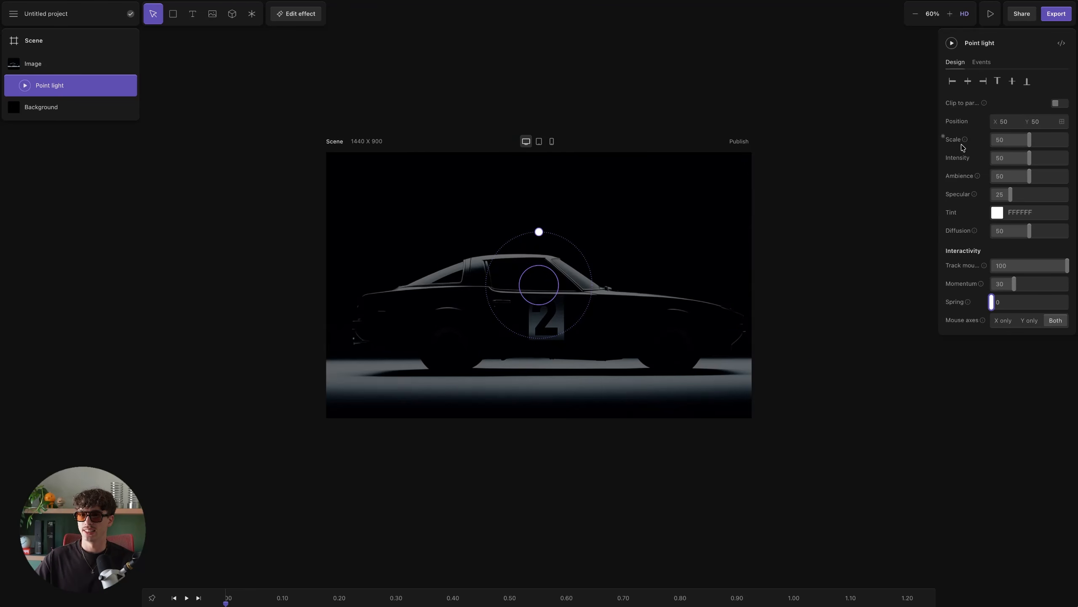
- Set the point light's scale to 40, intensity to 100 and ambience to 0
{"action": "left_click_drag", "start_coordinate": [1031, 146], "coordinate": [1077, 158]}
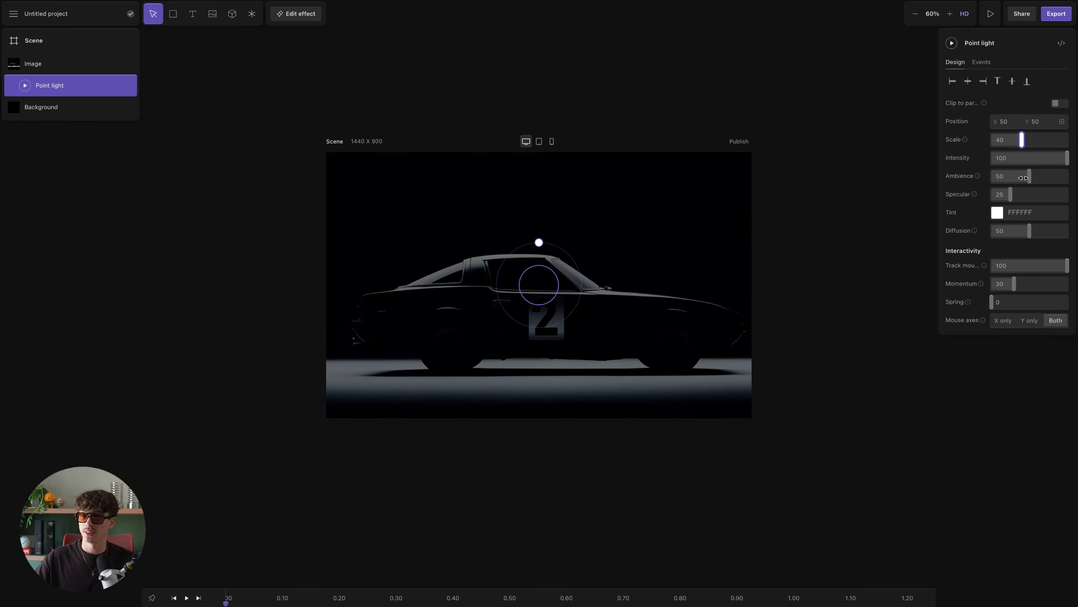
{"action": "left_click_drag", "start_coordinate": [1021, 177], "coordinate": [978, 182]}
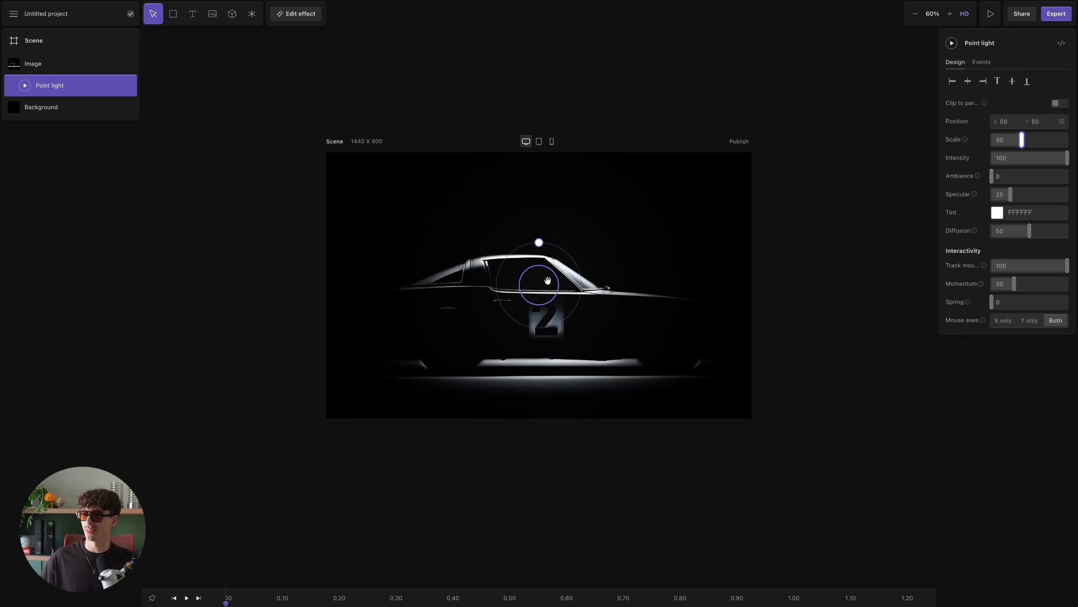
- Set the point light's ambience to 51
{"action": "scroll", "coordinate": [548, 281], "scroll_direction": "up", "scroll_amount": 1}
{"action": "scroll", "coordinate": [578, 294], "scroll_direction": "up", "scroll_amount": 1}
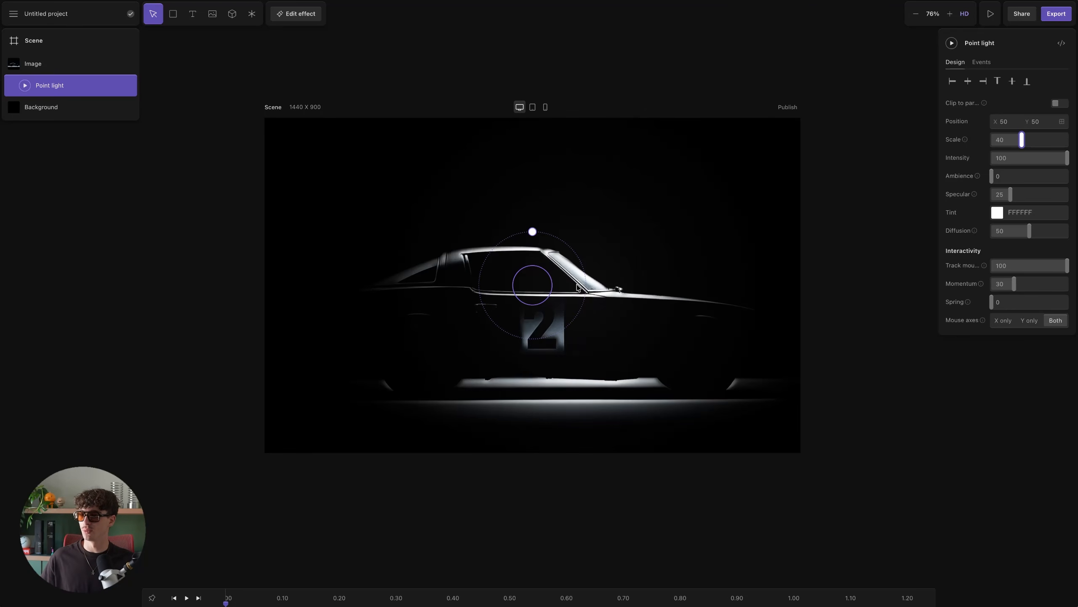
{"action": "scroll", "coordinate": [594, 283], "scroll_direction": "up", "scroll_amount": 2}
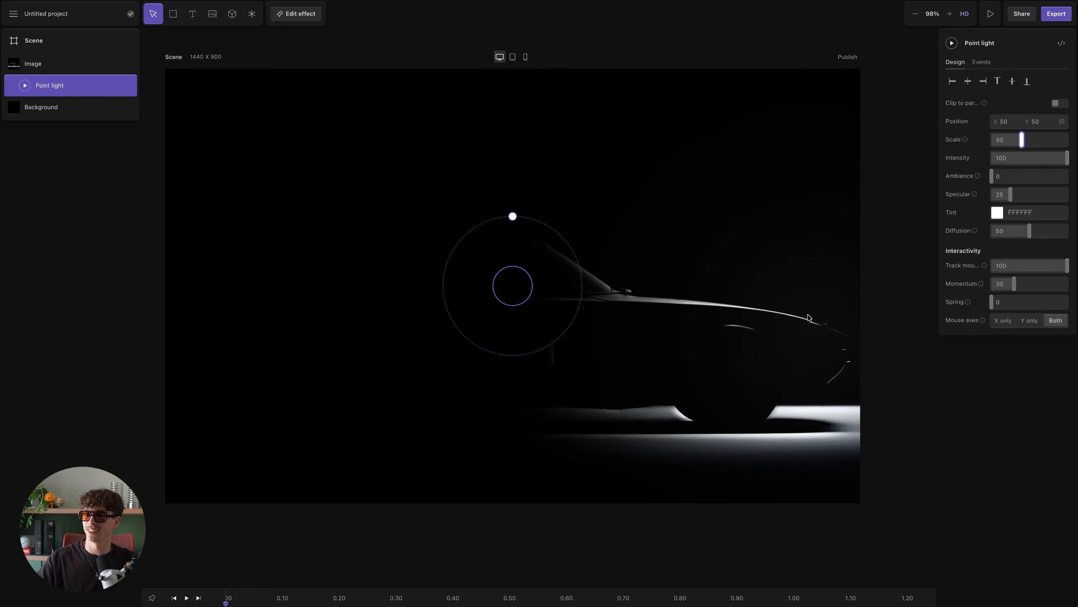
{"action": "left_click_drag", "start_coordinate": [999, 178], "coordinate": [1026, 181]}
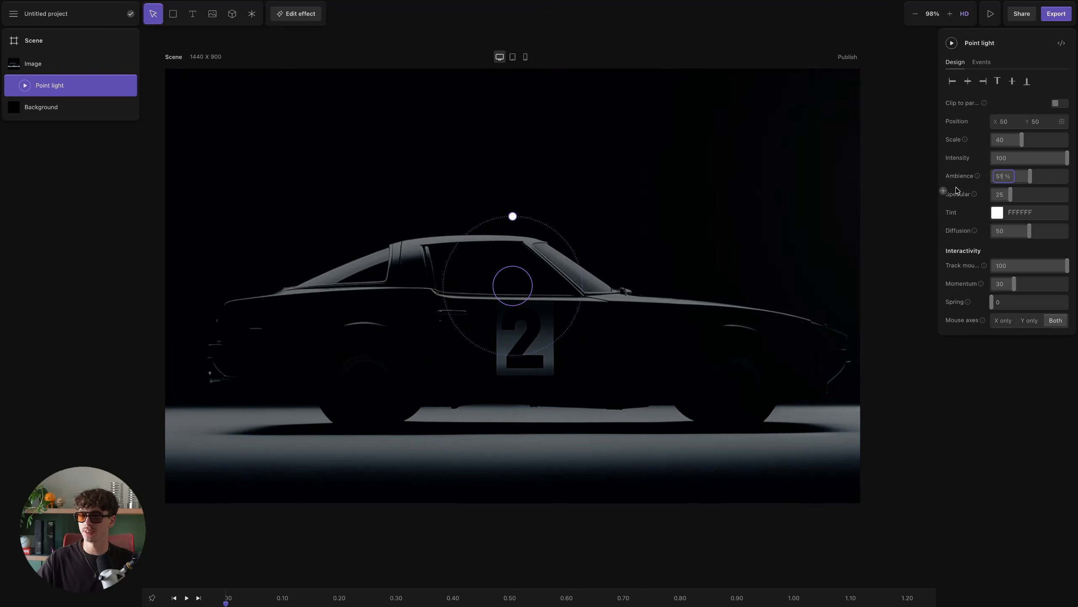
- Adjust the point light's specular value, settling on 20
{"action": "mouse_move", "coordinate": [973, 195]}
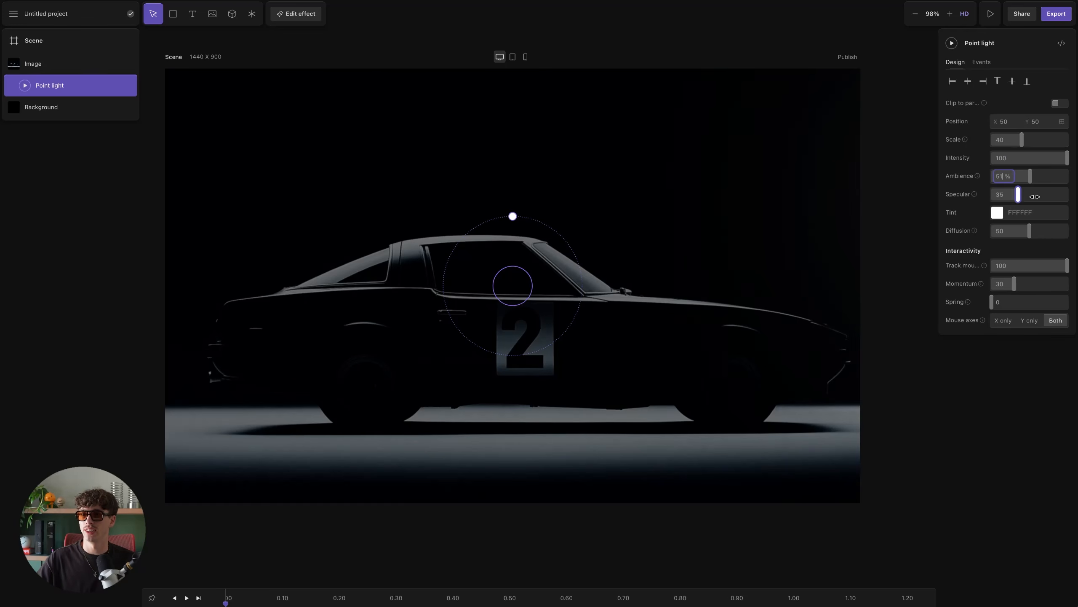
{"action": "left_click_drag", "start_coordinate": [1011, 194], "coordinate": [1067, 194]}
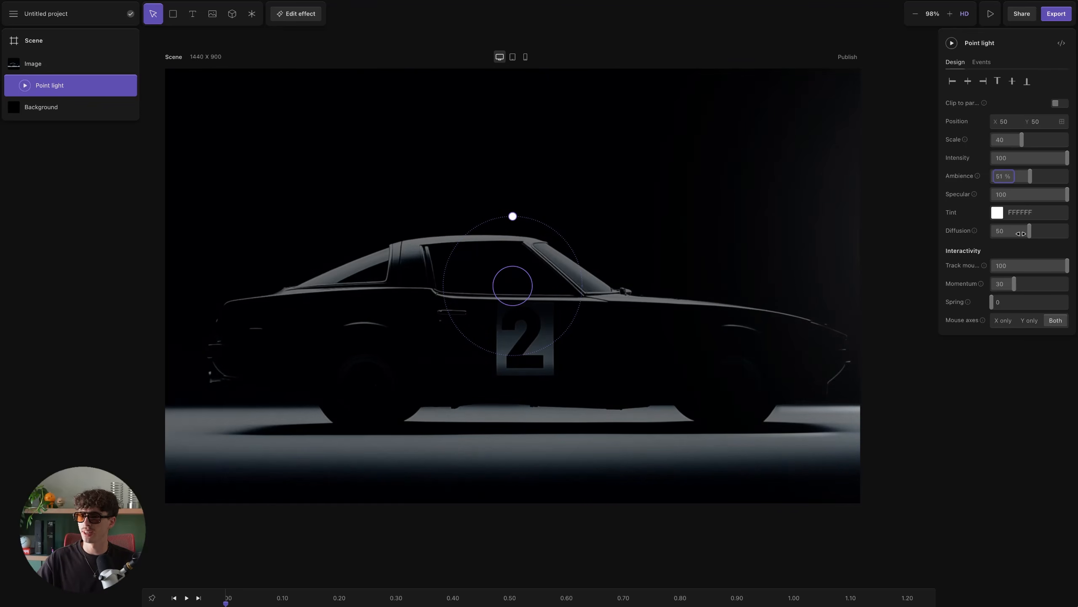
{"action": "left_click_drag", "start_coordinate": [1047, 199], "coordinate": [1014, 202]}
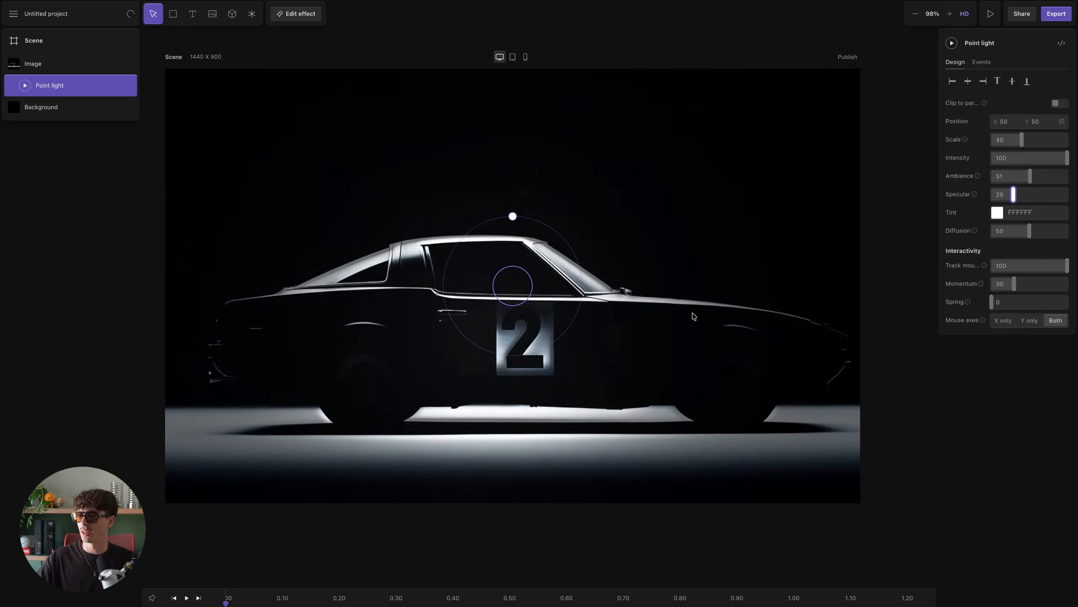
{"action": "left_click_drag", "start_coordinate": [1014, 198], "coordinate": [1005, 203]}
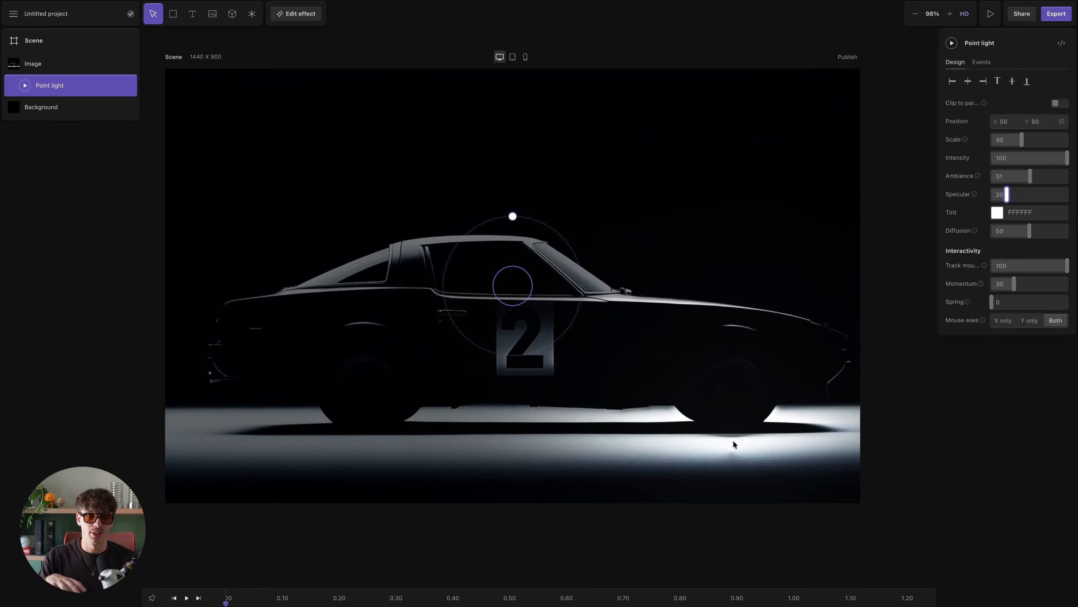
- Review the point light's events options and return to its design settings
{"action": "left_click", "coordinate": [982, 62]}
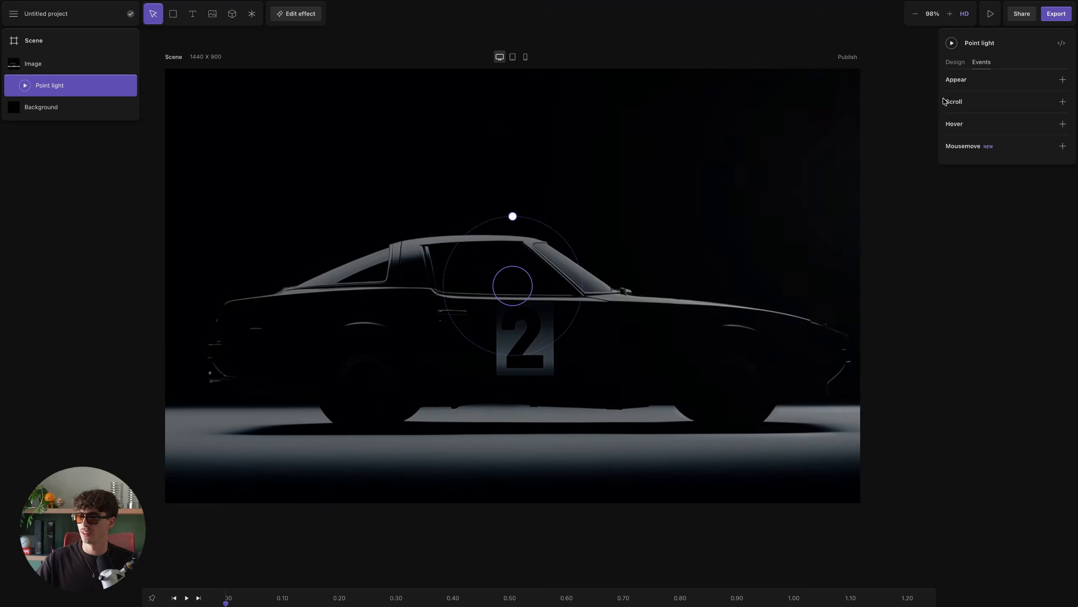
{"action": "left_click", "coordinate": [955, 62]}
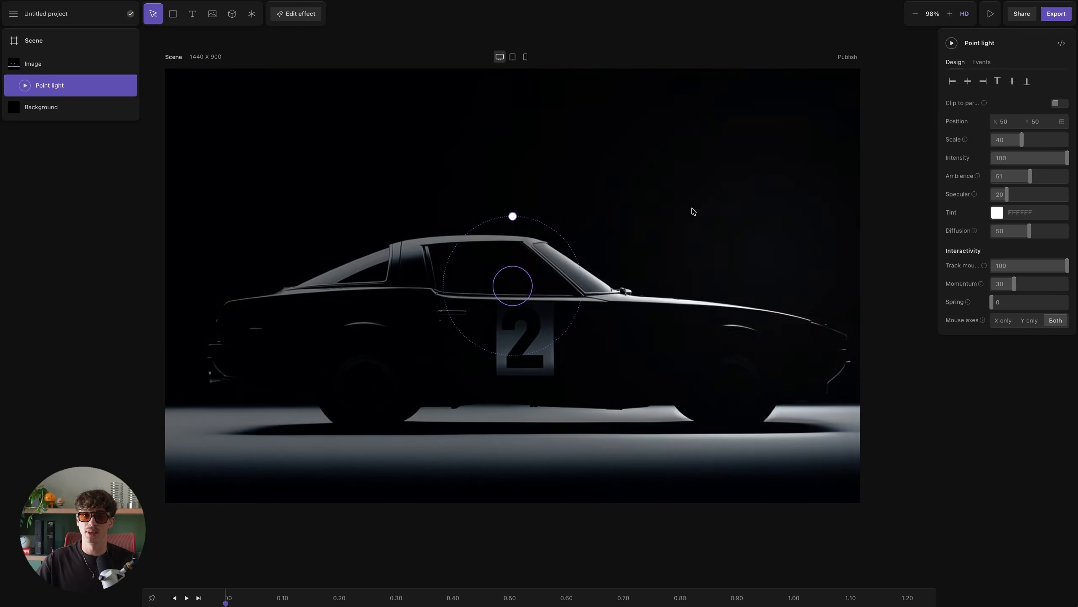
- Open the export options and publish the project as an embed
{"action": "left_click", "coordinate": [1054, 15]}
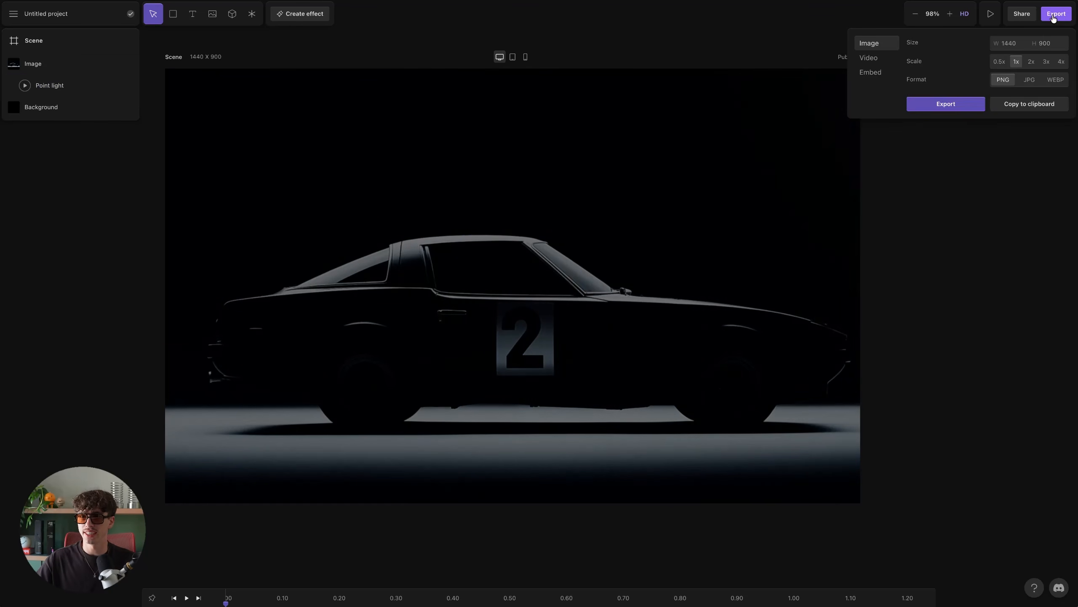
{"action": "left_click", "coordinate": [876, 72]}
{"action": "left_click", "coordinate": [1040, 291]}
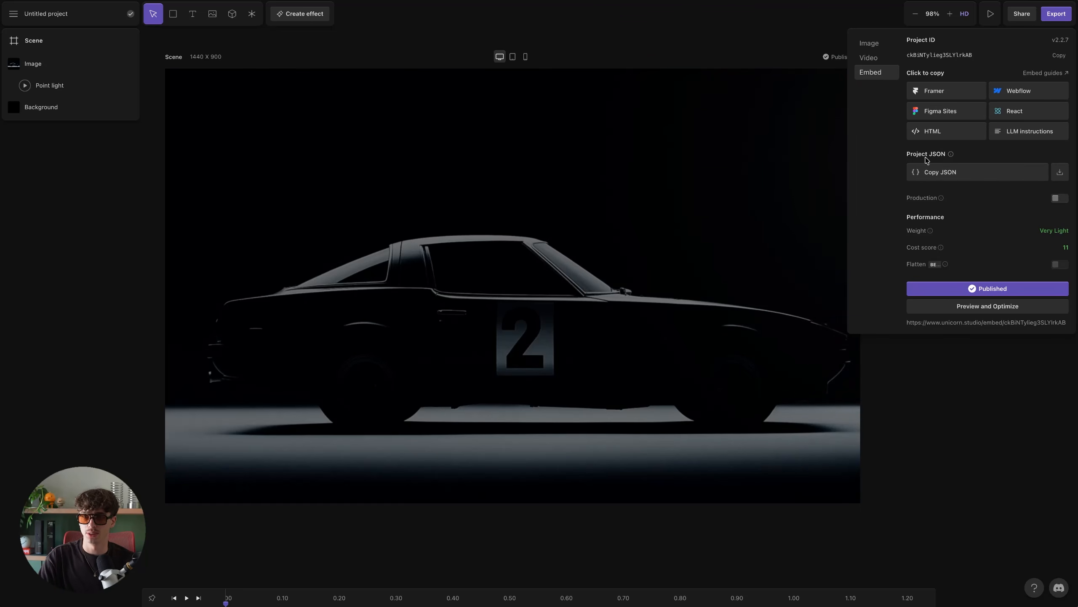
{"action": "left_click", "coordinate": [1061, 198]}
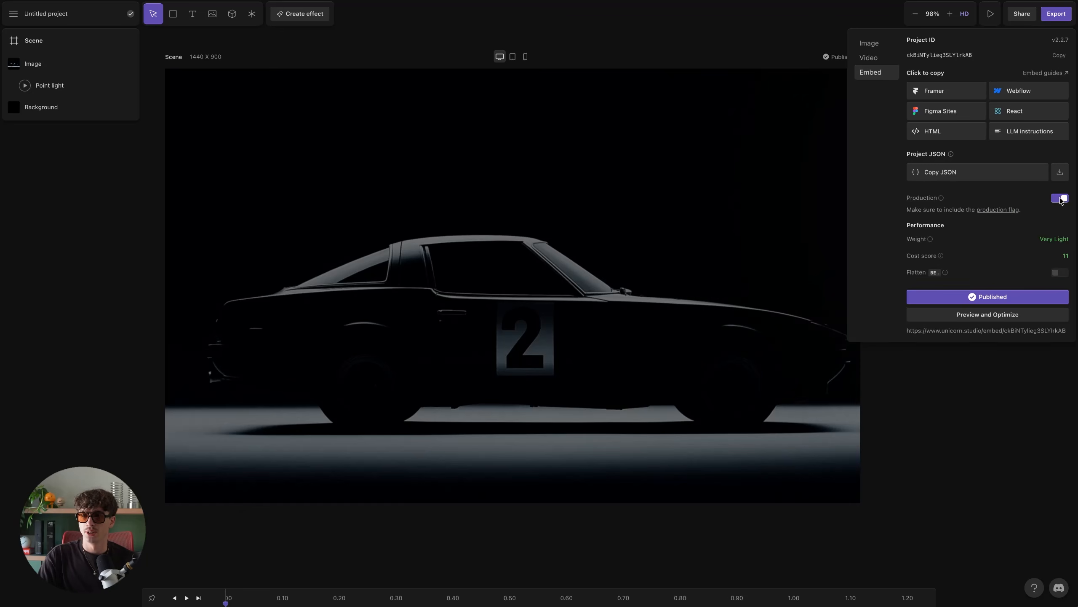
{"action": "mouse_move", "coordinate": [930, 241]}
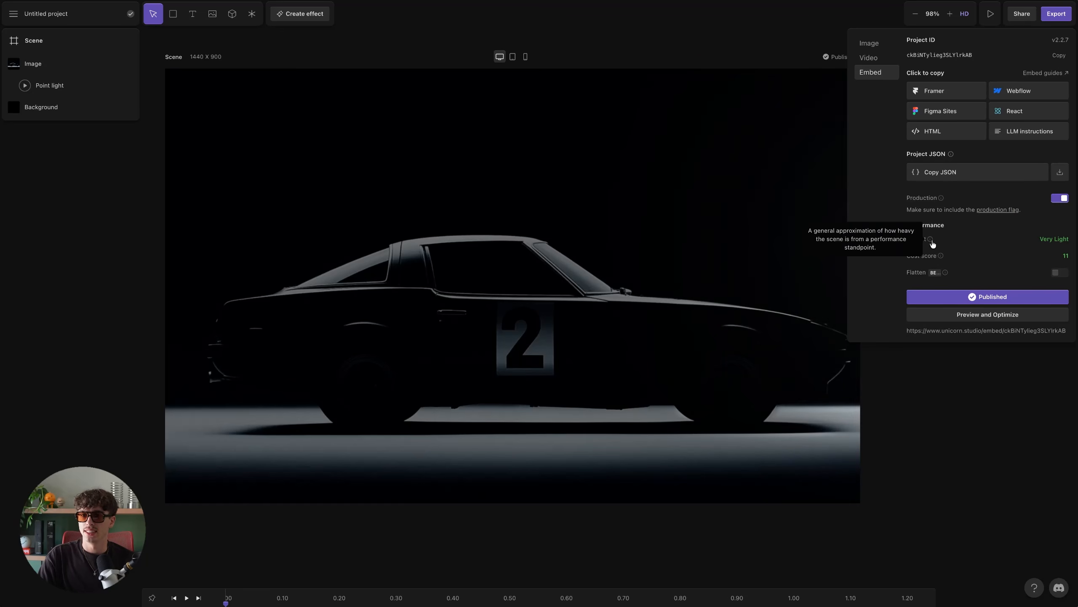
{"action": "left_click", "coordinate": [1060, 198]}
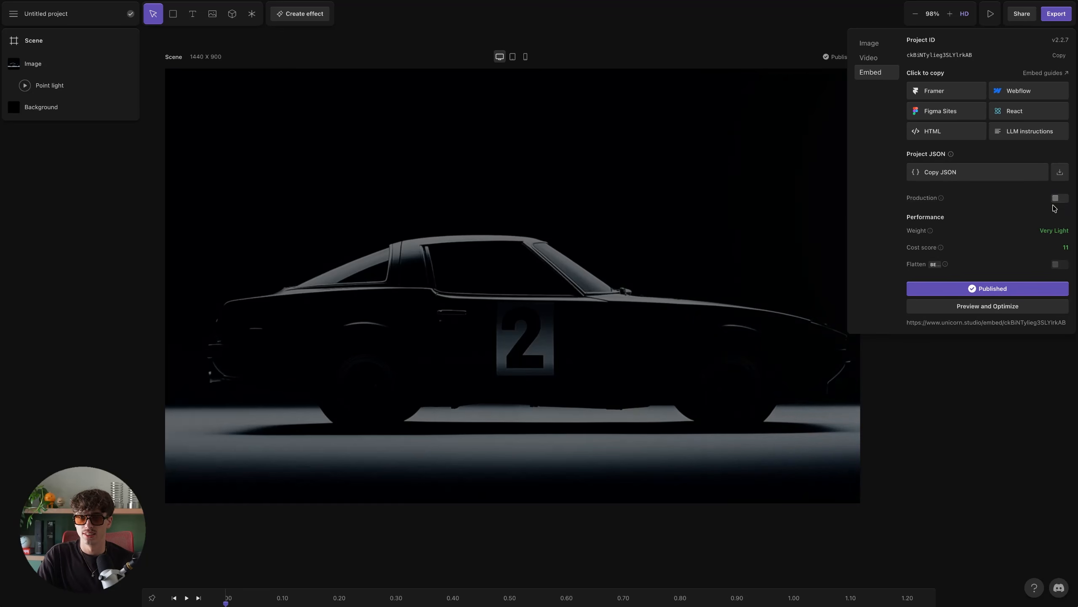
{"action": "mouse_move", "coordinate": [931, 233]}
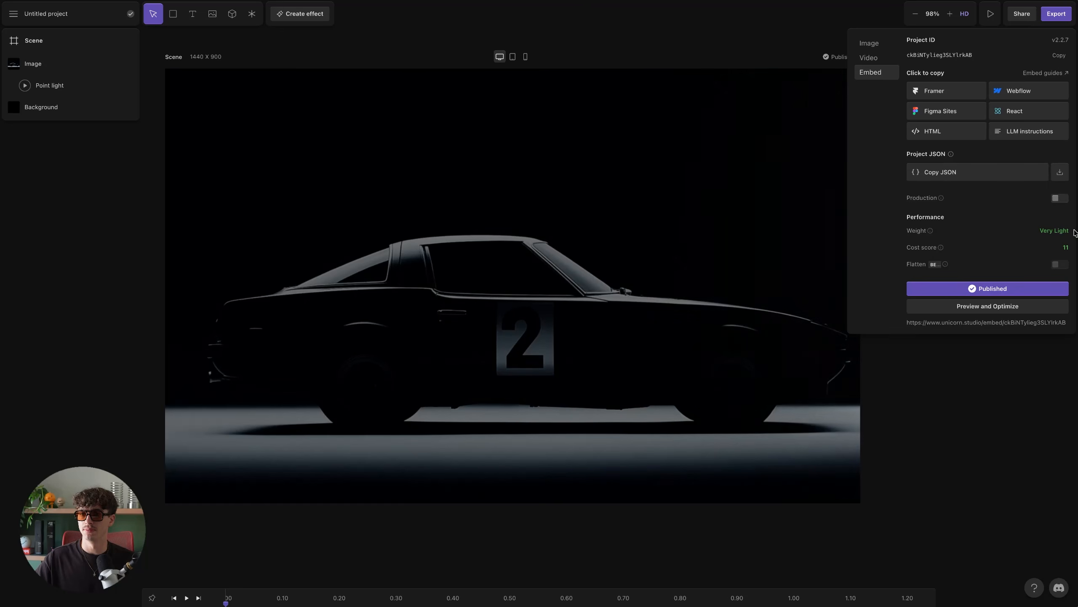
{"action": "mouse_move", "coordinate": [1061, 235]}
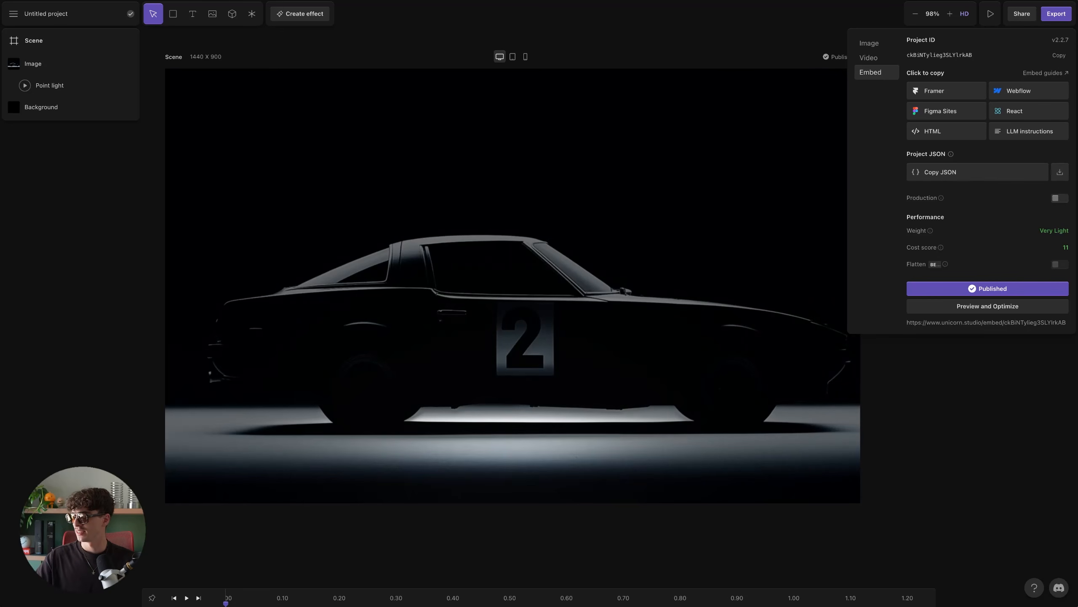
- Locate the exported osmo-unicorn-spotlight.json file on the Desktop in Finder
{"action": "key", "text": "super+Tab"}
{"action": "left_click", "coordinate": [531, 369]}
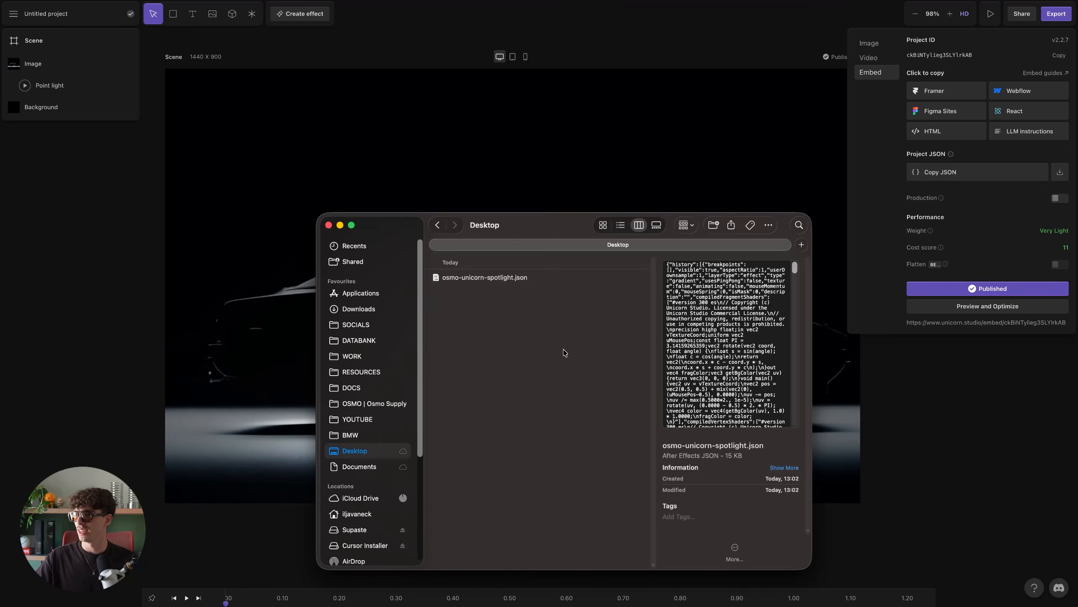
{"action": "left_click_drag", "start_coordinate": [531, 231], "coordinate": [547, 145]}
{"action": "left_click", "coordinate": [505, 193]}
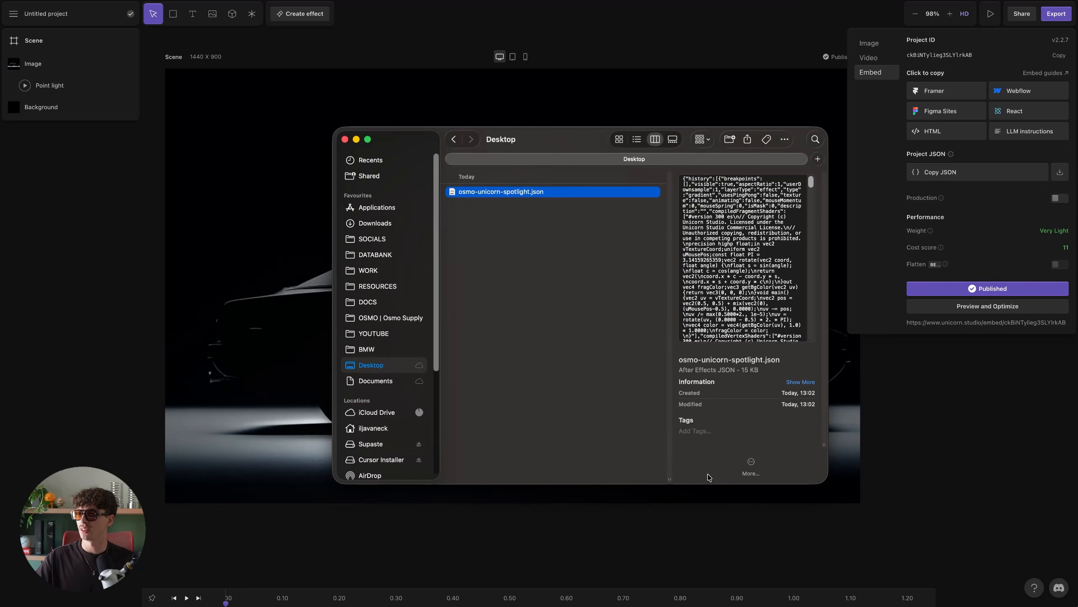
{"action": "left_click_drag", "start_coordinate": [667, 480], "coordinate": [591, 478]}
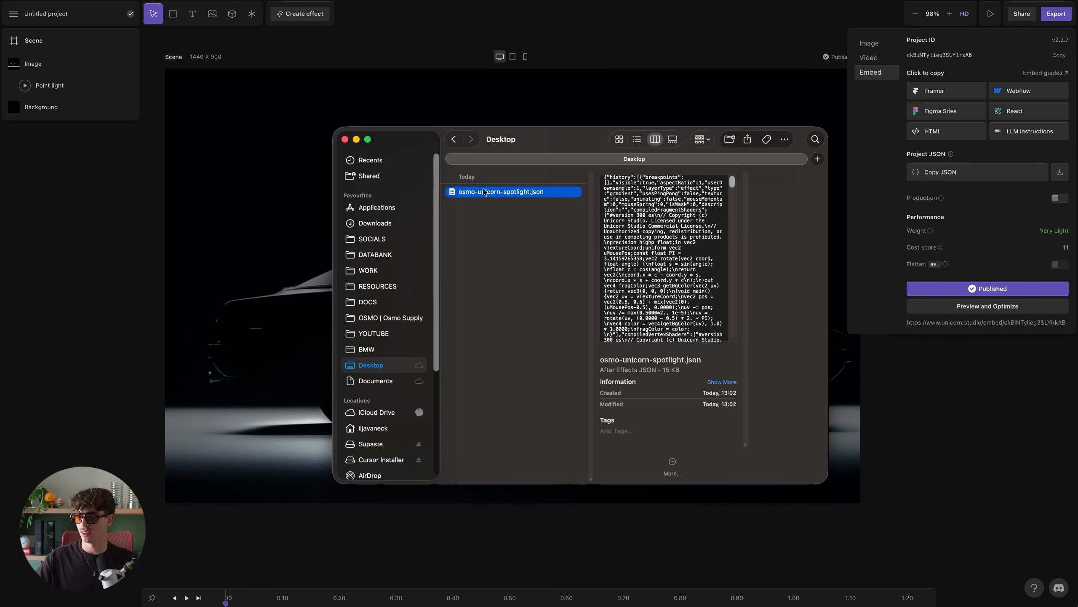
{"action": "left_click_drag", "start_coordinate": [662, 371], "coordinate": [680, 375]}
{"action": "left_click", "coordinate": [678, 373]}
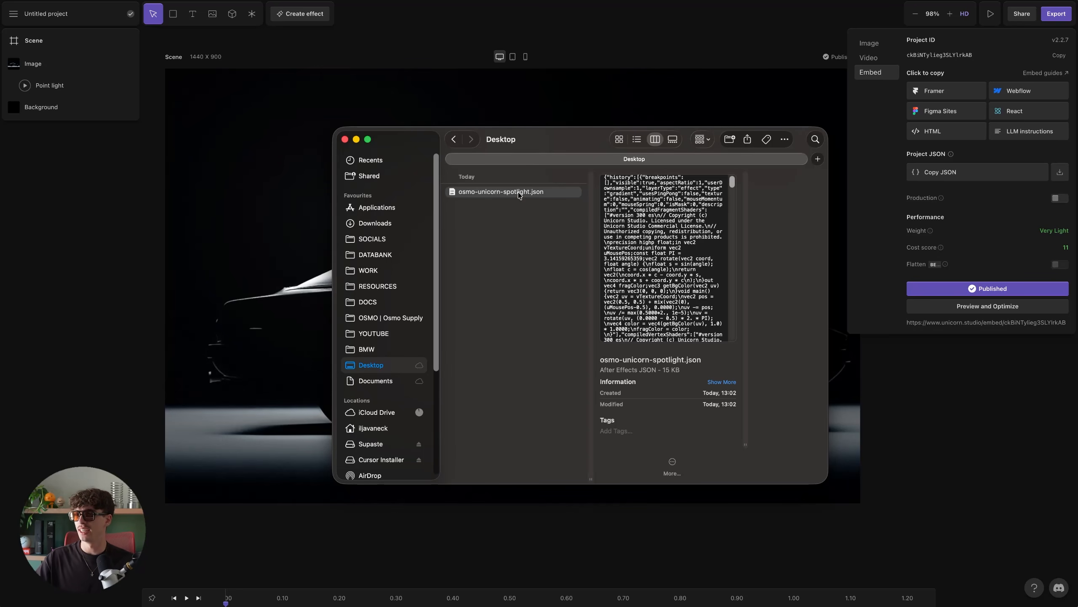
- Switch to Webflow and select the spotlight-cursor__wrap element inside section-resource
{"action": "left_click", "coordinate": [54, 167]}
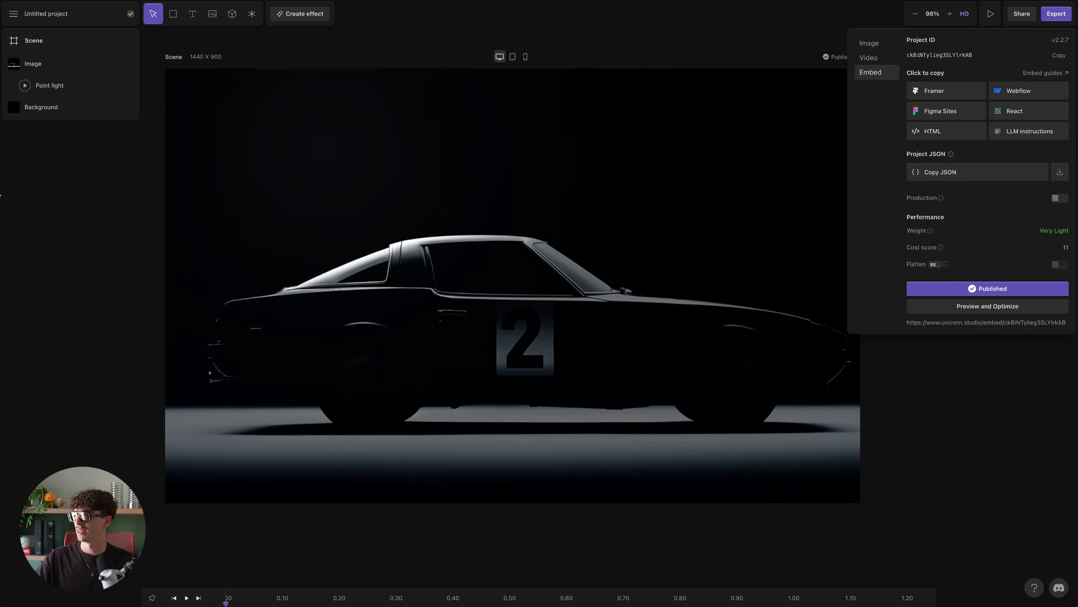
{"action": "mouse_move", "coordinate": [16, 198]}
{"action": "left_click", "coordinate": [36, 221]}
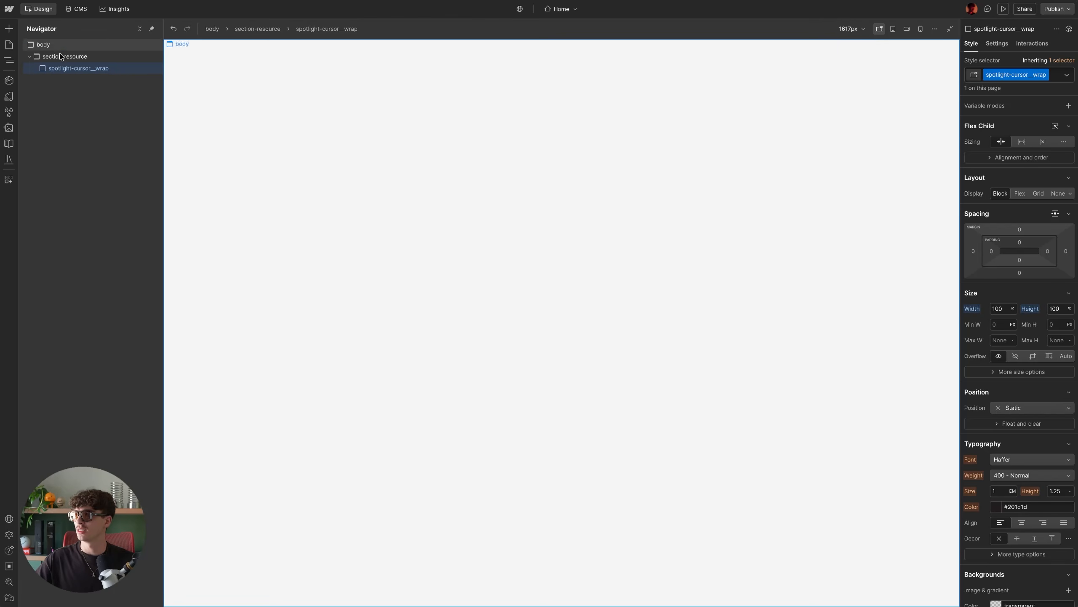
{"action": "left_click", "coordinate": [74, 57]}
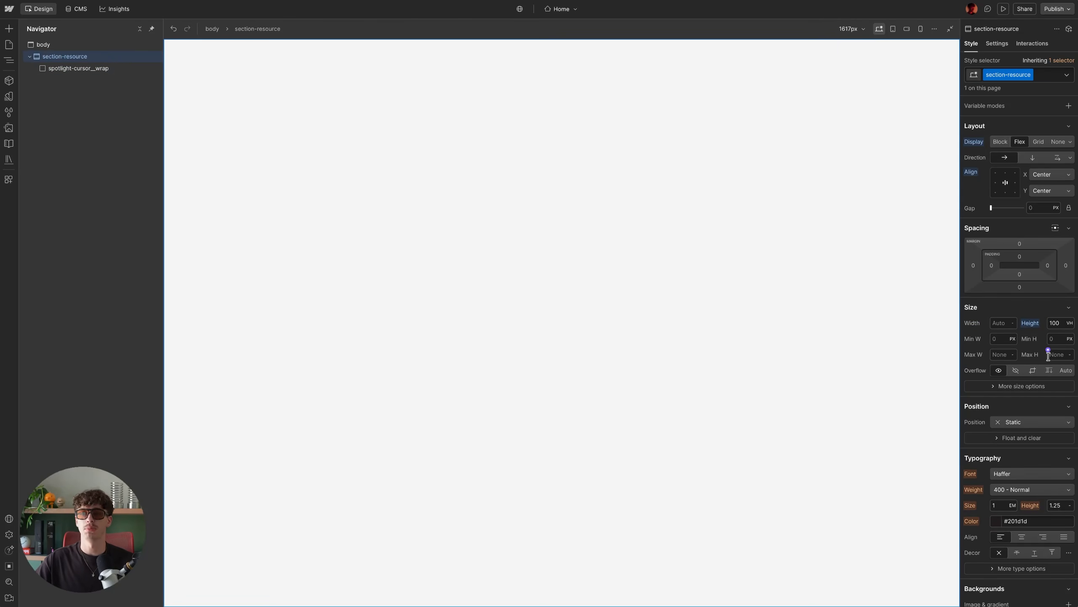
{"action": "left_click", "coordinate": [81, 69]}
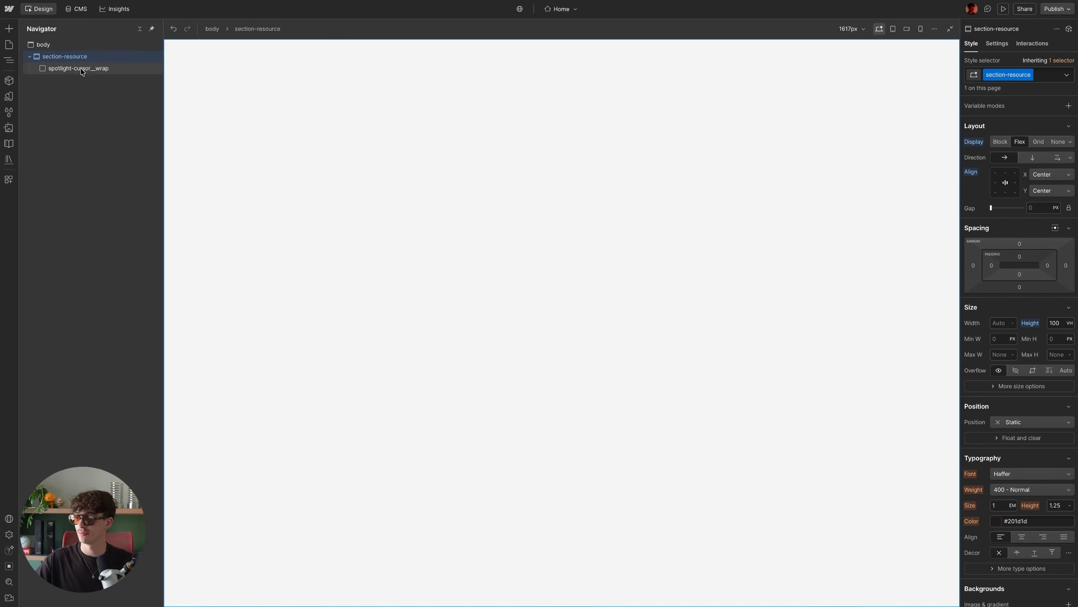
- Inspect the spotlight-cursor__wrap element's custom attributes, including the data-us-project-src value
{"action": "left_click", "coordinate": [1005, 47]}
{"action": "left_click", "coordinate": [994, 218]}
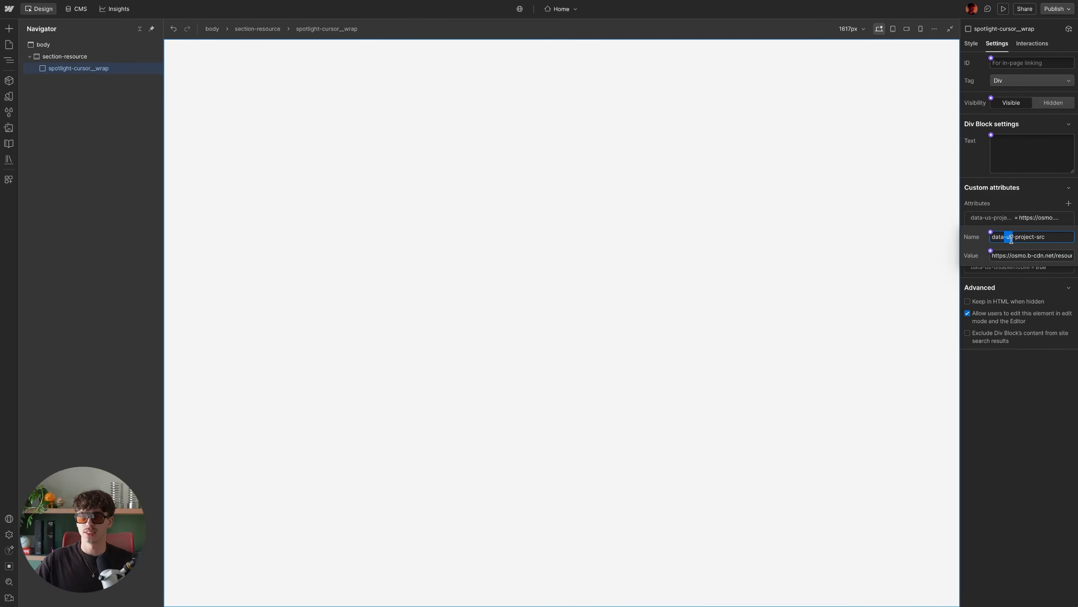
{"action": "left_click_drag", "start_coordinate": [1019, 239], "coordinate": [1068, 258]}
{"action": "left_click", "coordinate": [1022, 256]}
{"action": "scroll", "coordinate": [1045, 256], "scroll_direction": "right", "scroll_amount": 3}
{"action": "scroll", "coordinate": [1057, 260], "scroll_direction": "right", "scroll_amount": 1}
{"action": "left_click", "coordinate": [1045, 208]}
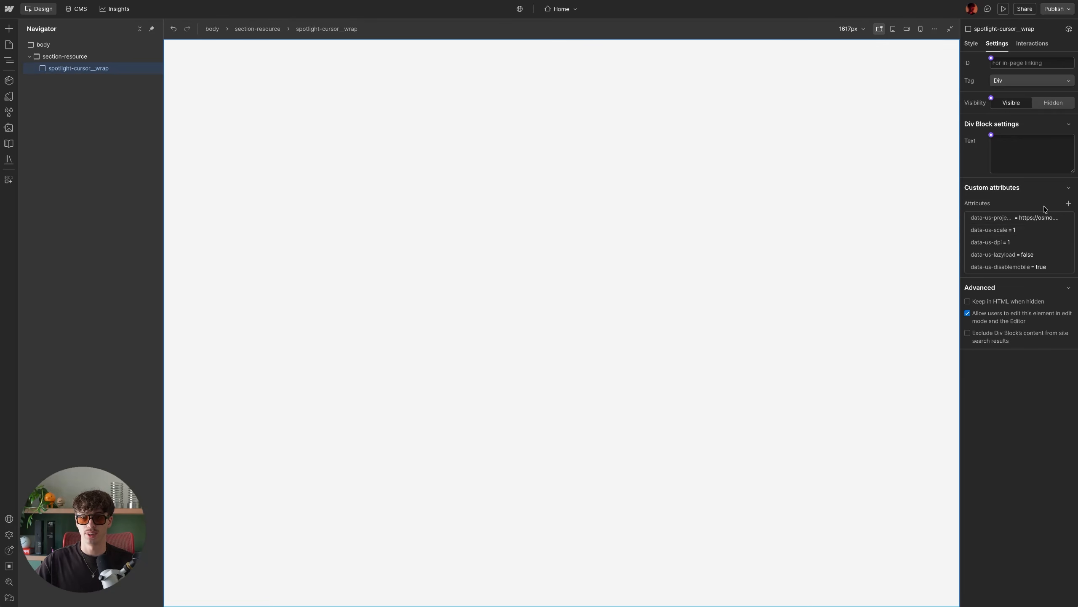
{"action": "left_click", "coordinate": [1009, 229]}
{"action": "left_click", "coordinate": [1013, 230]}
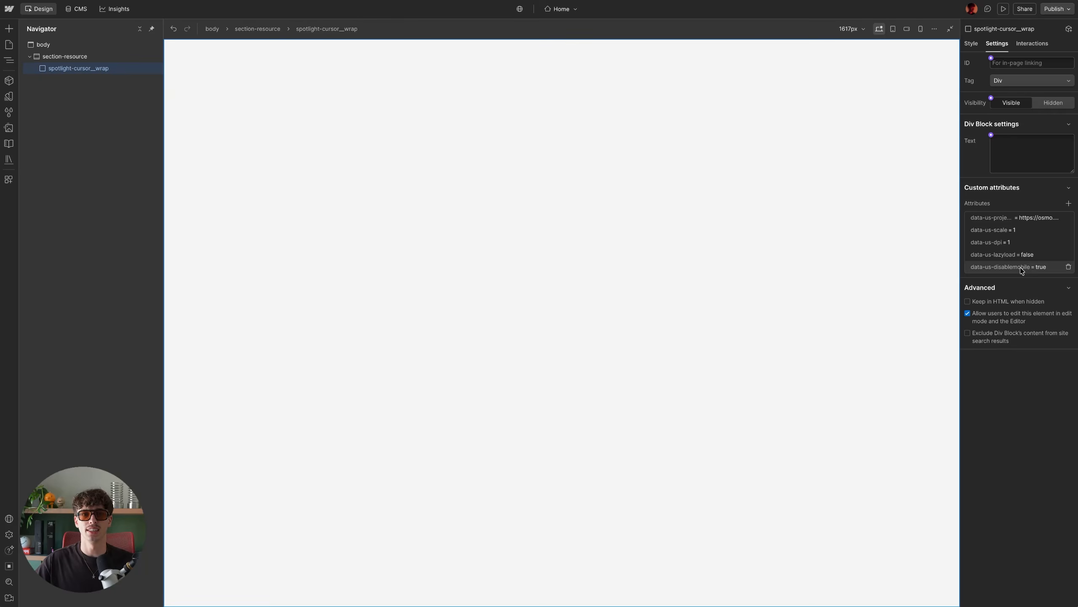
{"action": "left_click", "coordinate": [1029, 219]}
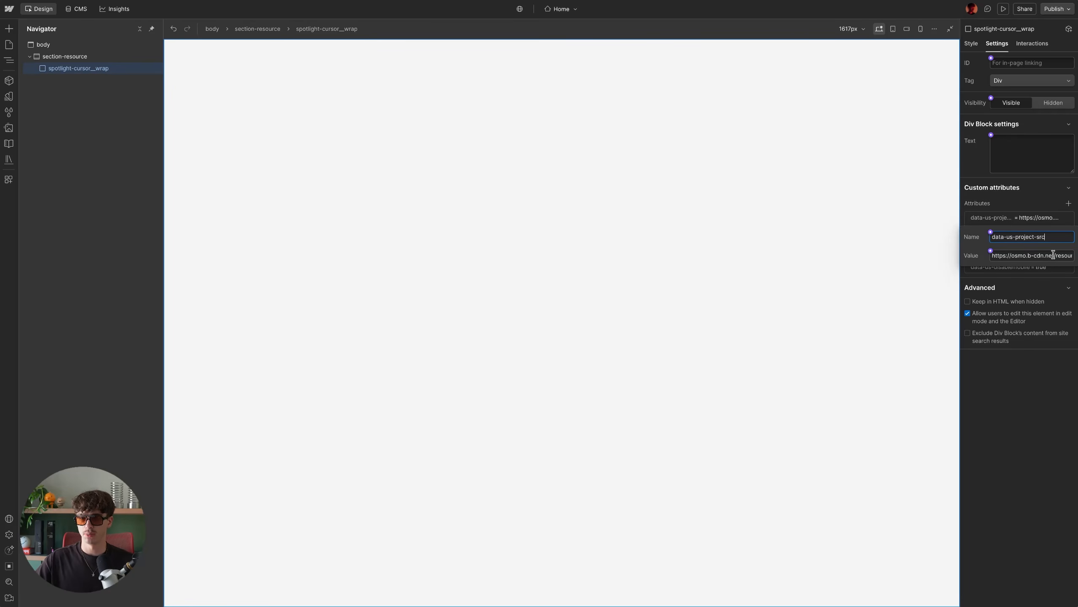
{"action": "left_click", "coordinate": [1031, 204]}
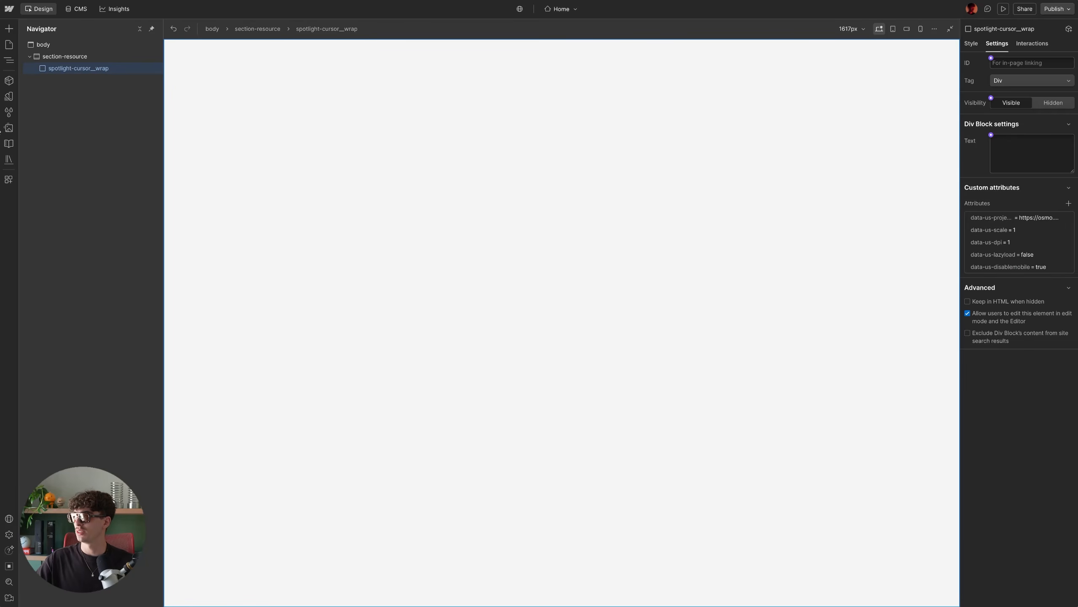
- Try to upload osmo-unicorn-spotlight.json from Finder into the Webflow assets panel
{"action": "left_click", "coordinate": [9, 127]}
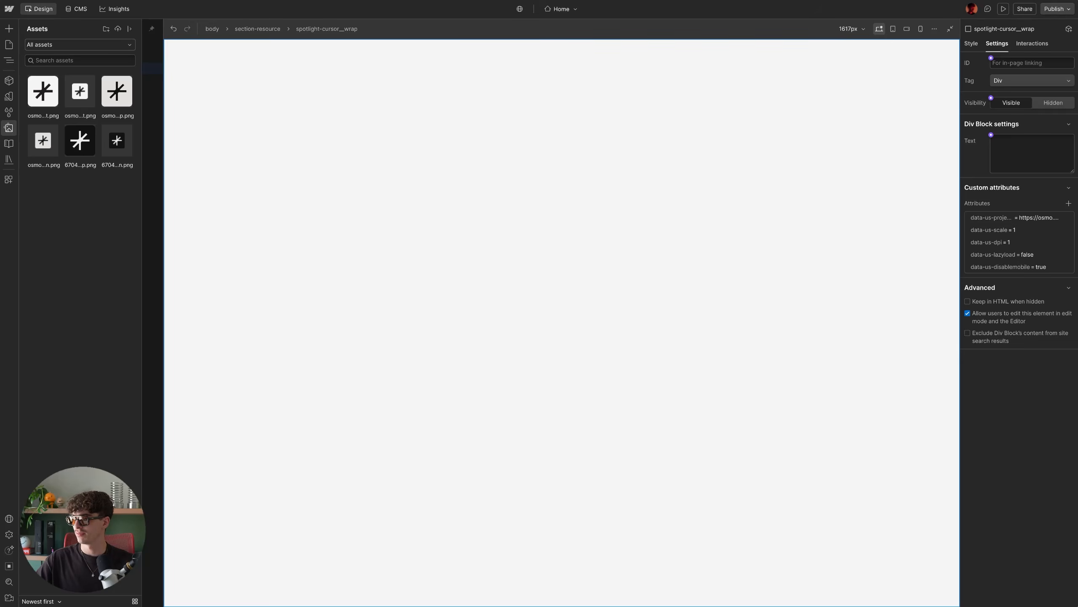
{"action": "key", "text": "super+Tab"}
{"action": "left_click", "coordinate": [533, 206]}
{"action": "left_click", "coordinate": [505, 193]}
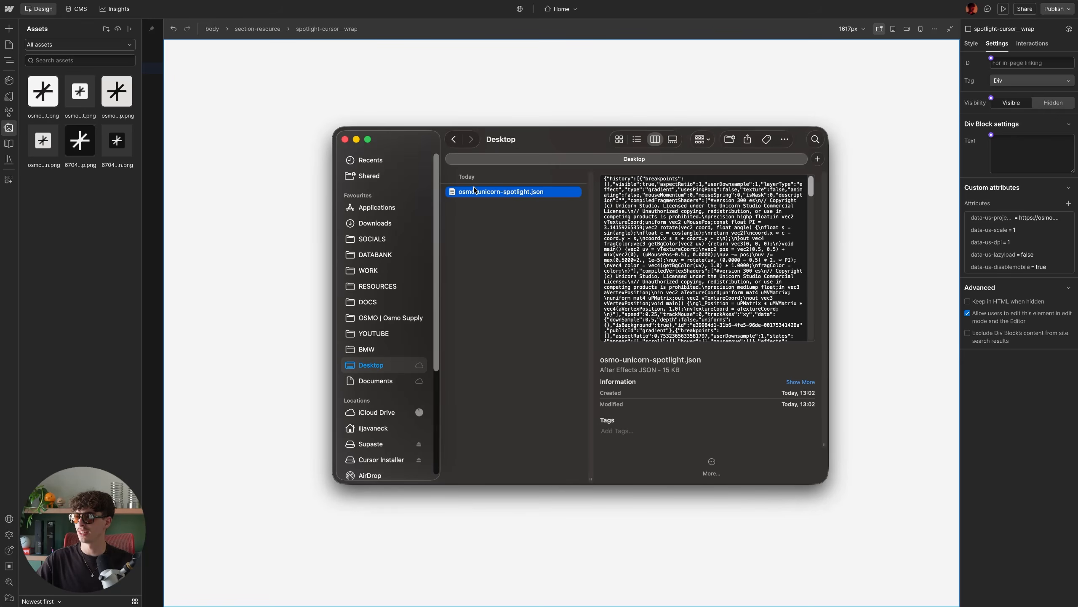
{"action": "left_click_drag", "start_coordinate": [483, 190], "coordinate": [90, 186]}
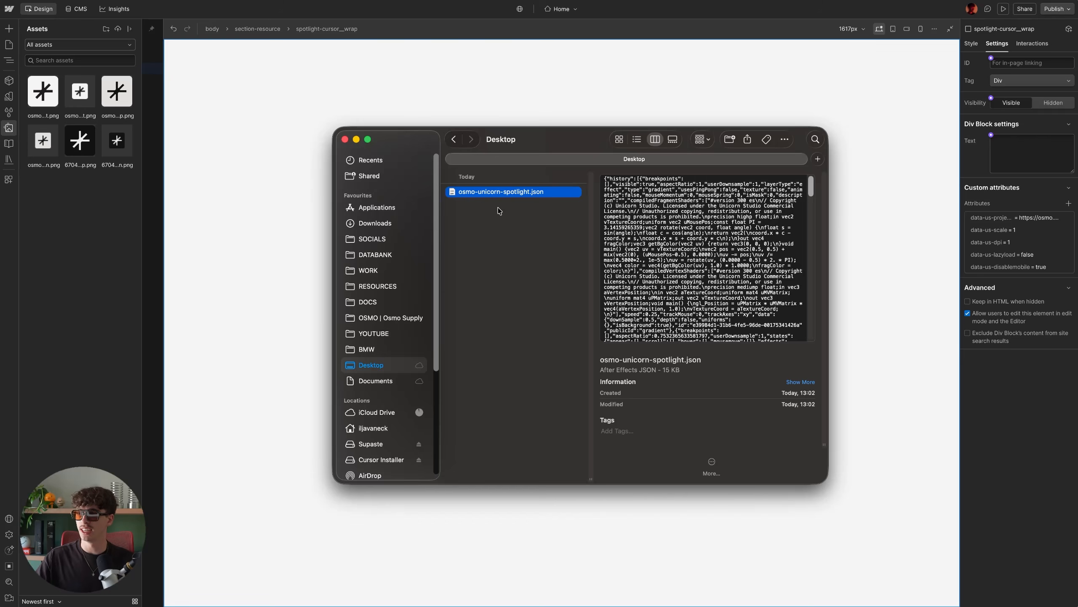
- Rename the file to osmo-unicorn-spotlight.json.txt and keep the .txt extension
{"action": "key", "text": "Return"}
{"action": "key", "text": "Return"}
{"action": "key", "text": "Return"}
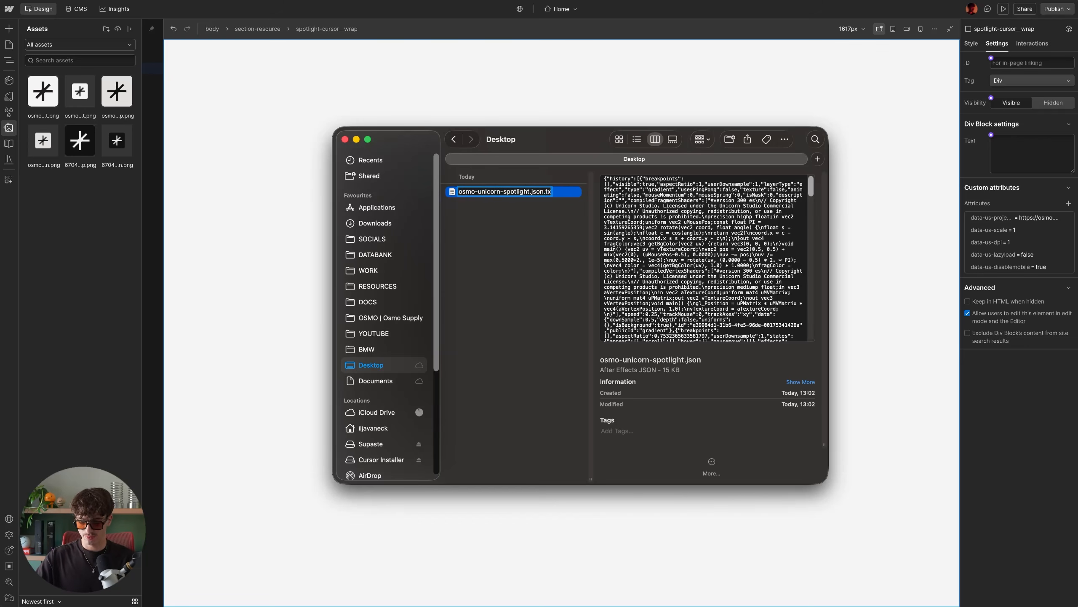
{"action": "type", "text": ".txt"}
{"action": "key", "text": "Return"}
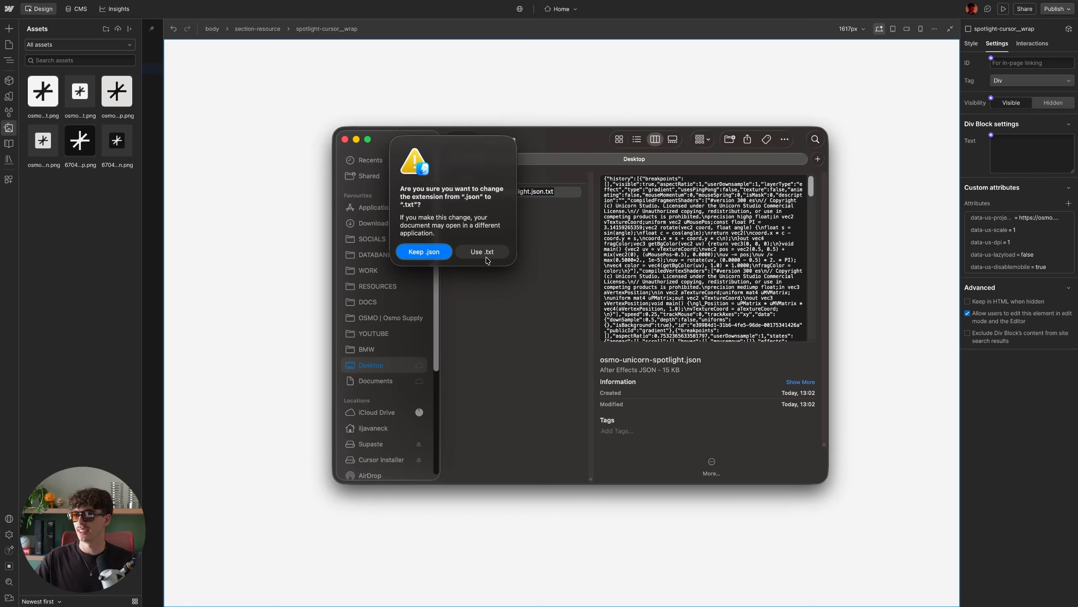
{"action": "left_click", "coordinate": [484, 315]}
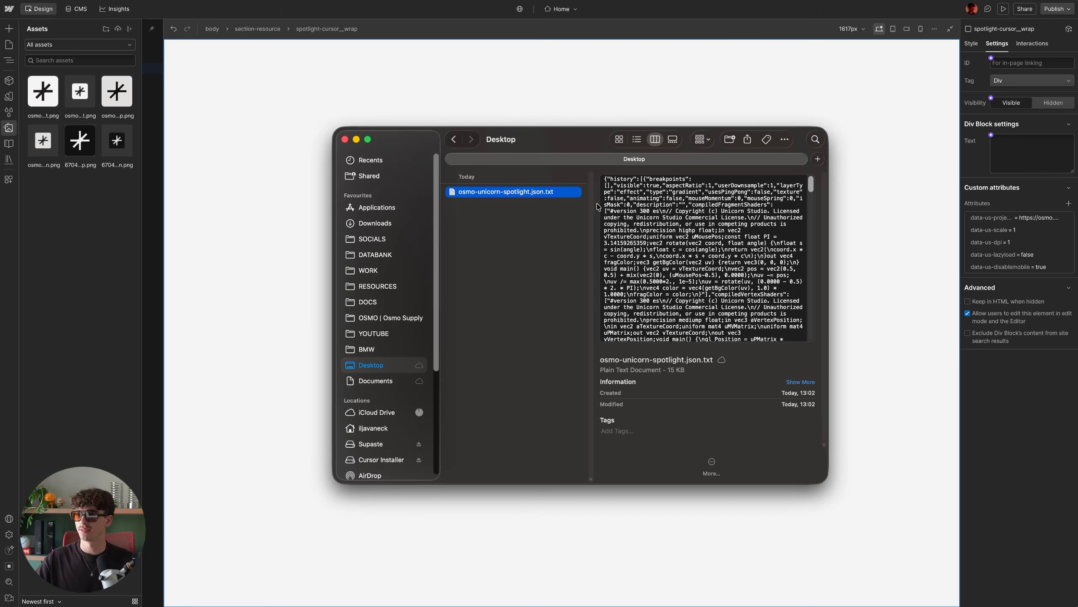
- Upload osmo-unicorn-spotlight.json.txt into the Webflow assets panel
{"action": "left_click_drag", "start_coordinate": [529, 192], "coordinate": [109, 193]}
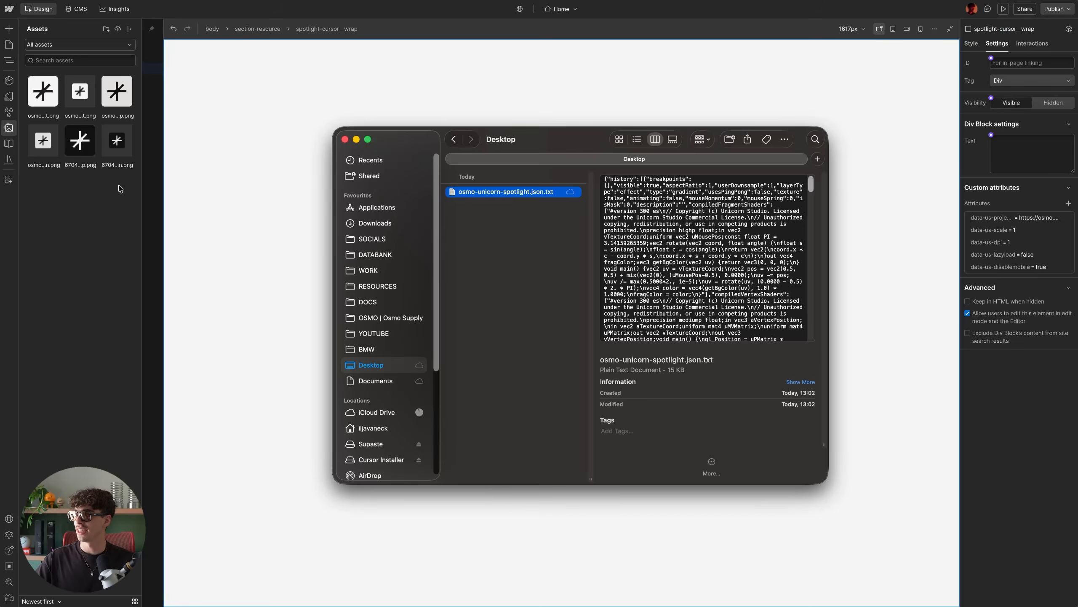
{"action": "left_click", "coordinate": [106, 237]}
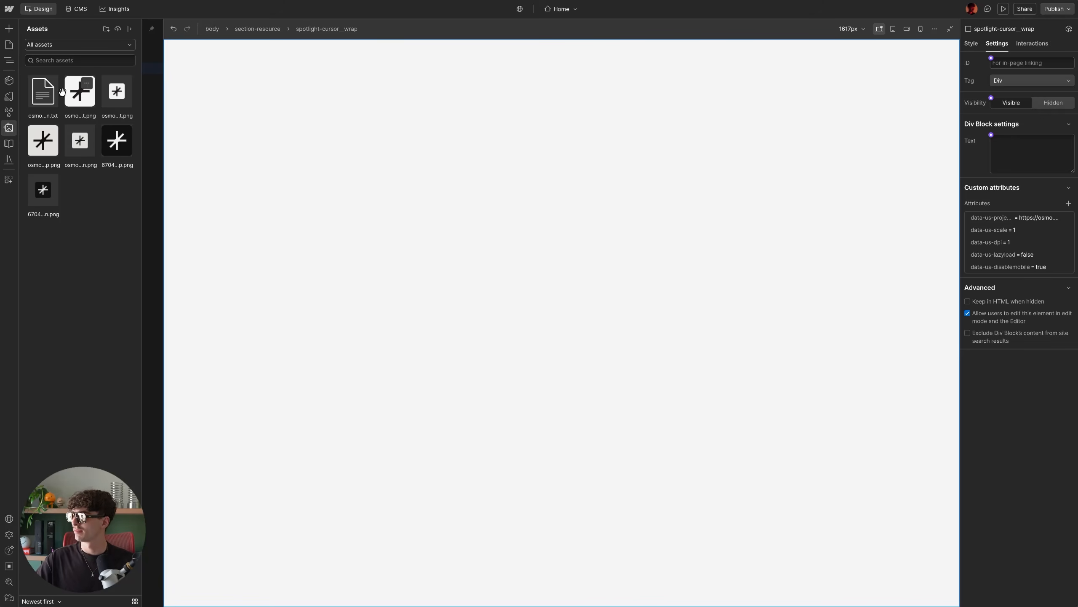
- Copy the uploaded text file's link and paste it as the data-us-project-src attribute value
{"action": "left_click", "coordinate": [51, 85]}
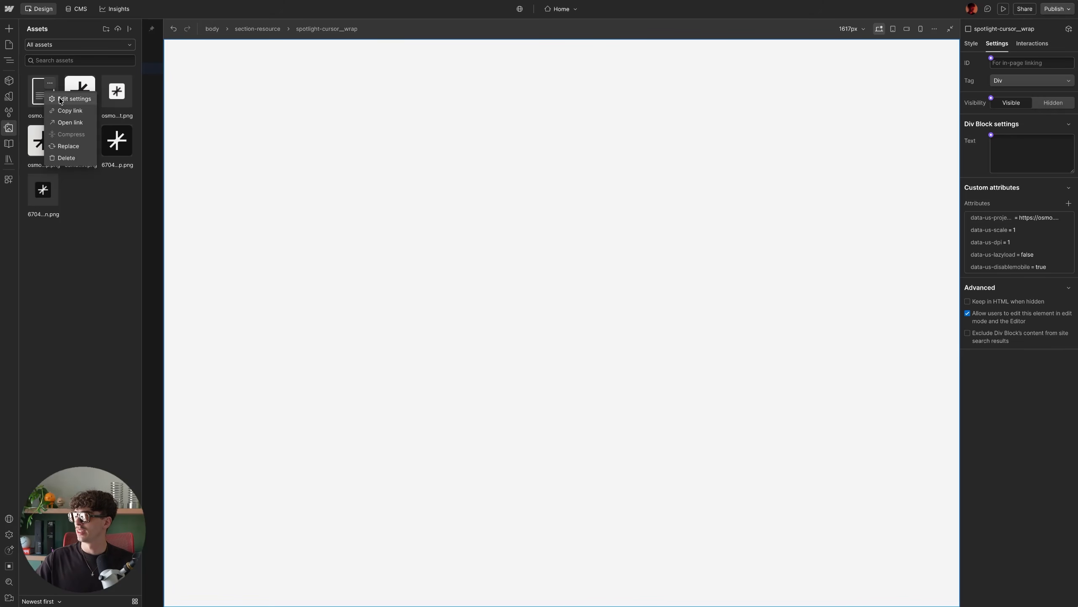
{"action": "left_click", "coordinate": [70, 111]}
{"action": "left_click", "coordinate": [974, 224]}
{"action": "left_click", "coordinate": [1031, 255]}
{"action": "key", "text": "ctrl+a"}
{"action": "key", "text": "ctrl+v"}
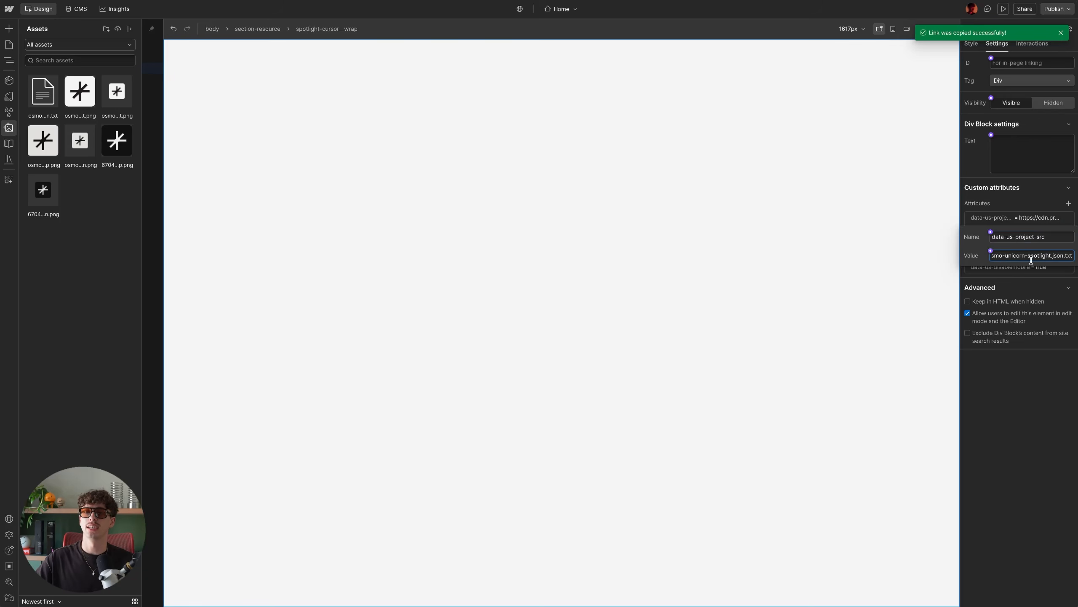
{"action": "left_click", "coordinate": [1030, 218]}
{"action": "left_click", "coordinate": [1036, 219]}
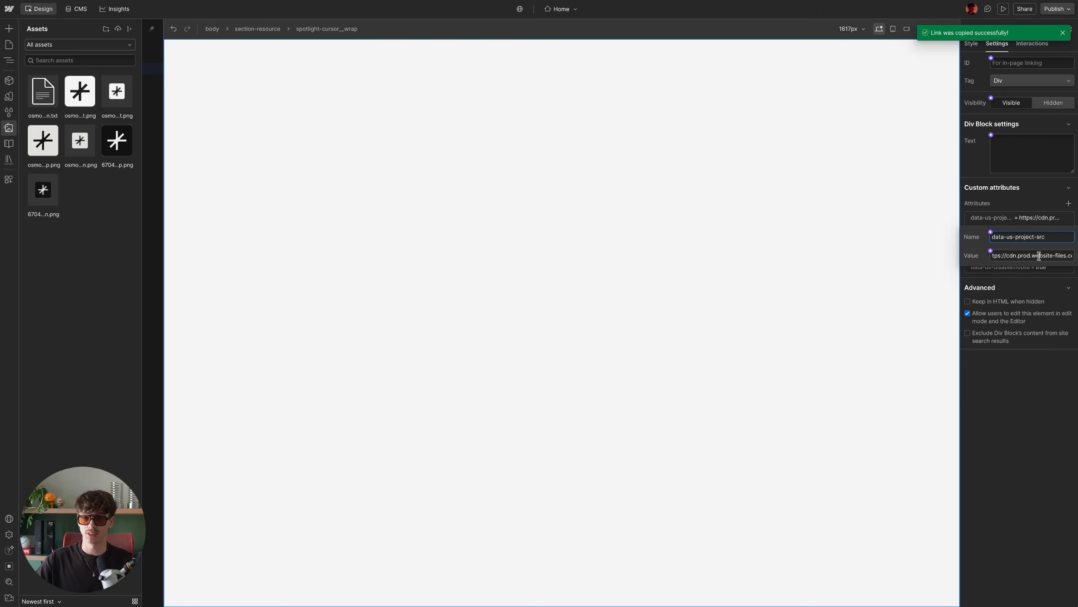
{"action": "left_click", "coordinate": [1034, 218]}
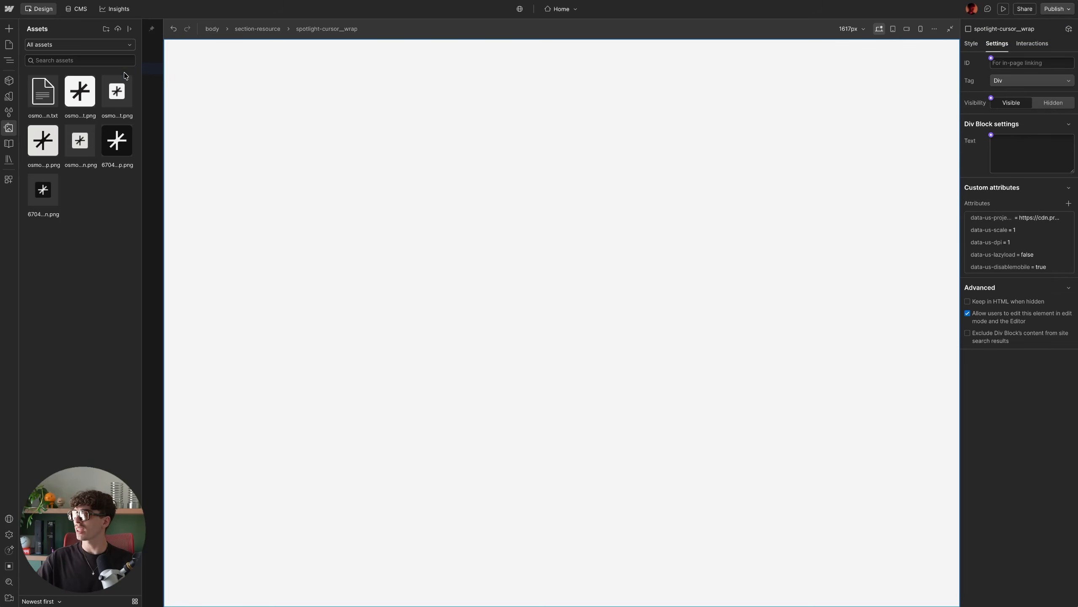
- Open the Home page settings and review its custom code sections
{"action": "left_click", "coordinate": [9, 60]}
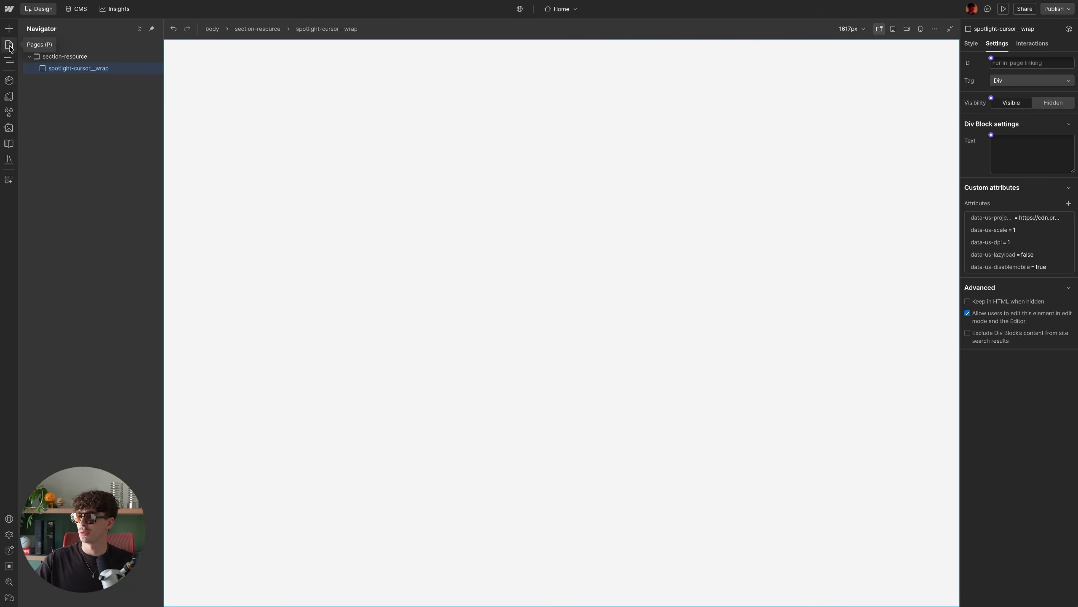
{"action": "left_click", "coordinate": [9, 46]}
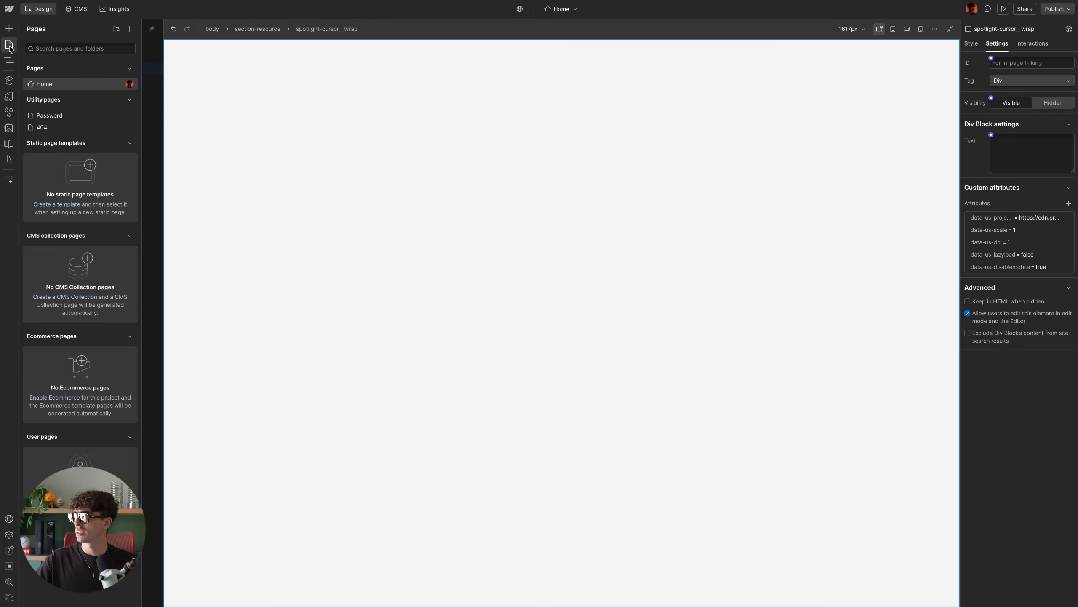
{"action": "left_click", "coordinate": [118, 85]}
{"action": "scroll", "coordinate": [261, 266], "scroll_direction": "down", "scroll_amount": 15}
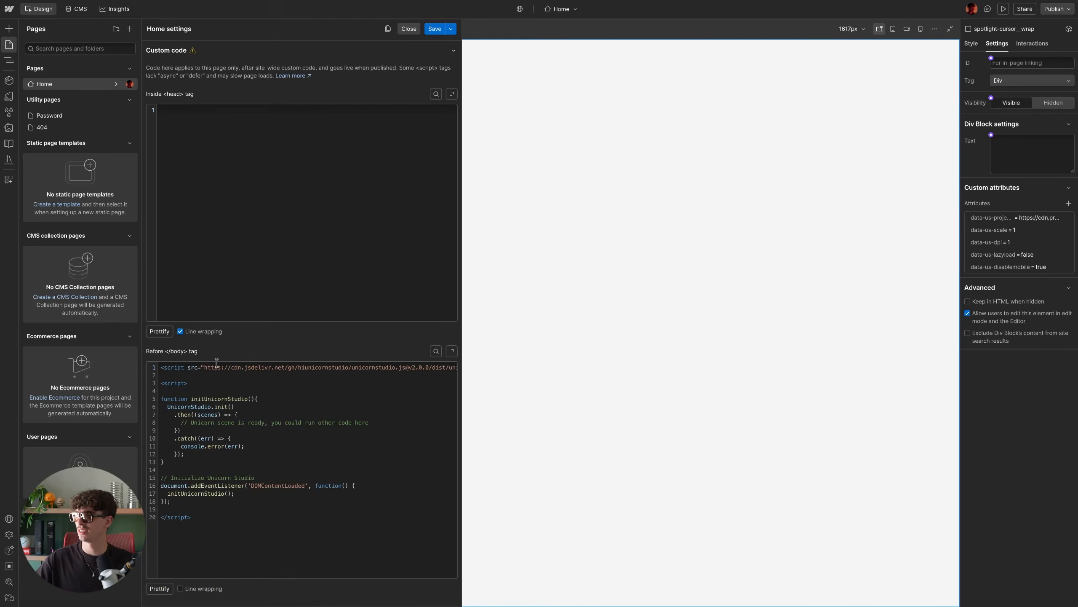
- Examine the Unicorn Studio script tag and initialization code in the Home page's before-body custom code
{"action": "left_click_drag", "start_coordinate": [204, 369], "coordinate": [414, 375]}
{"action": "left_click", "coordinate": [421, 368]}
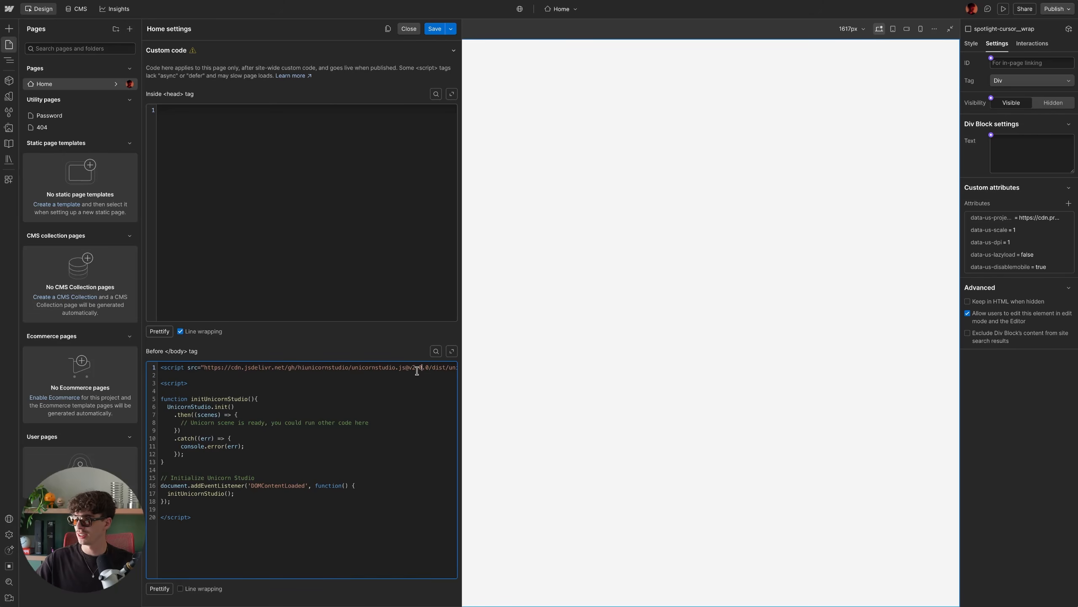
{"action": "left_click_drag", "start_coordinate": [179, 503], "coordinate": [154, 404]}
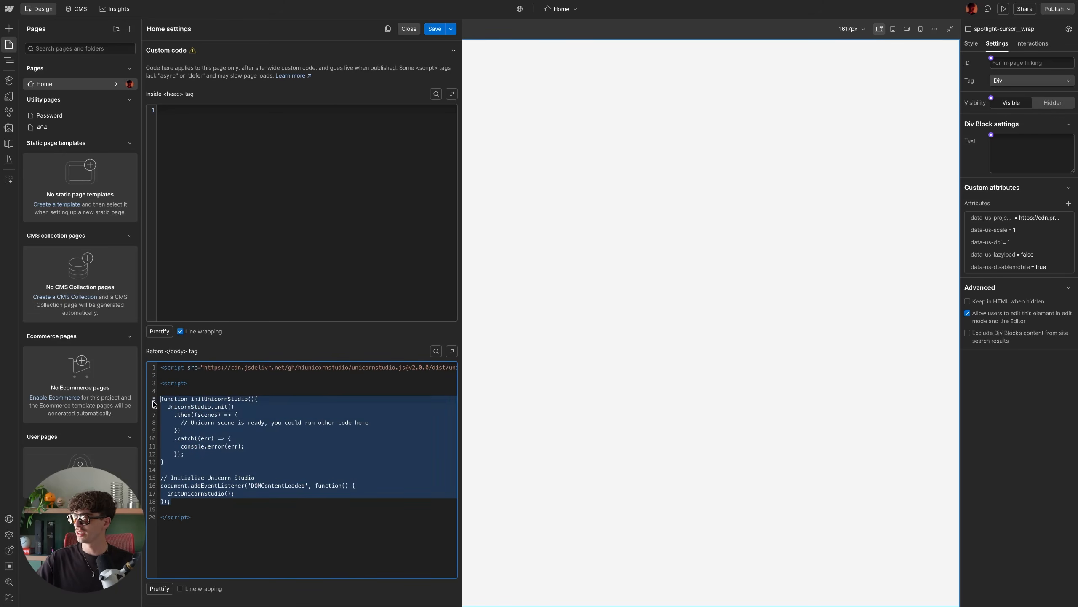
{"action": "left_click", "coordinate": [223, 452]}
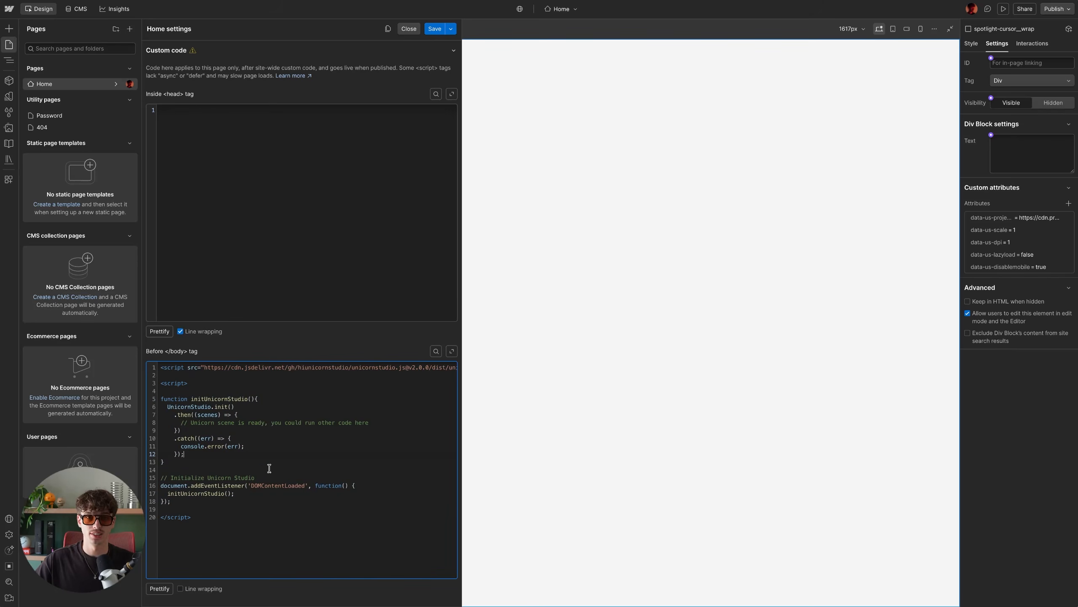
- Switch to the Unicorn Studio Embed Guide tab and review the SDK parameters table
{"action": "mouse_move", "coordinate": [2, 255]}
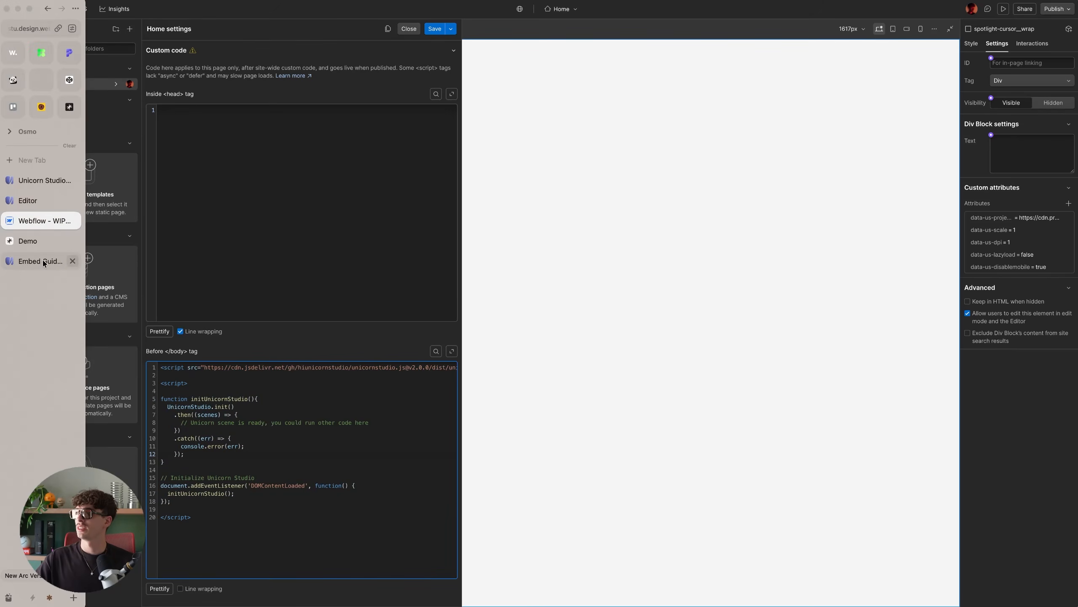
{"action": "left_click", "coordinate": [42, 260]}
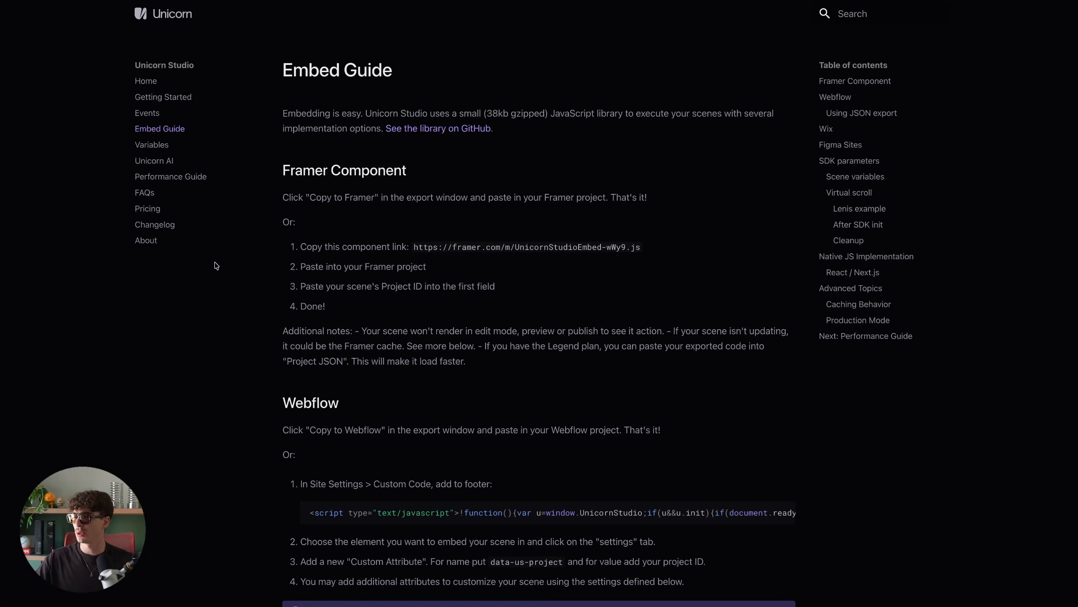
{"action": "scroll", "coordinate": [216, 267], "scroll_direction": "down", "scroll_amount": 20}
{"action": "scroll", "coordinate": [216, 266], "scroll_direction": "down", "scroll_amount": 2}
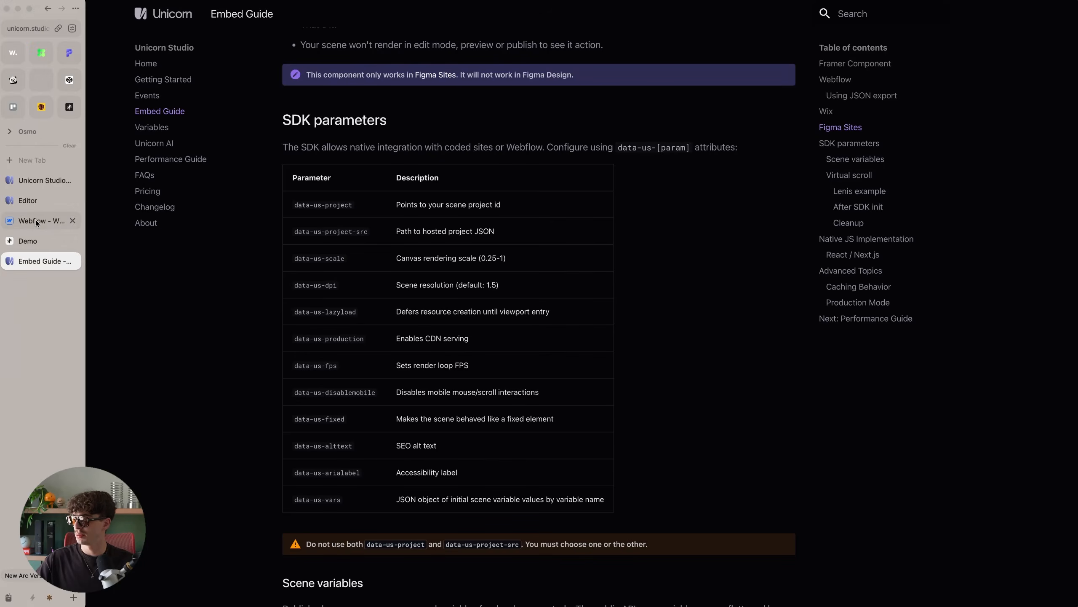
- Return to Webflow and publish the site to the selected staging domain
{"action": "left_click", "coordinate": [43, 220]}
{"action": "left_click", "coordinate": [609, 252]}
{"action": "left_click", "coordinate": [1056, 8]}
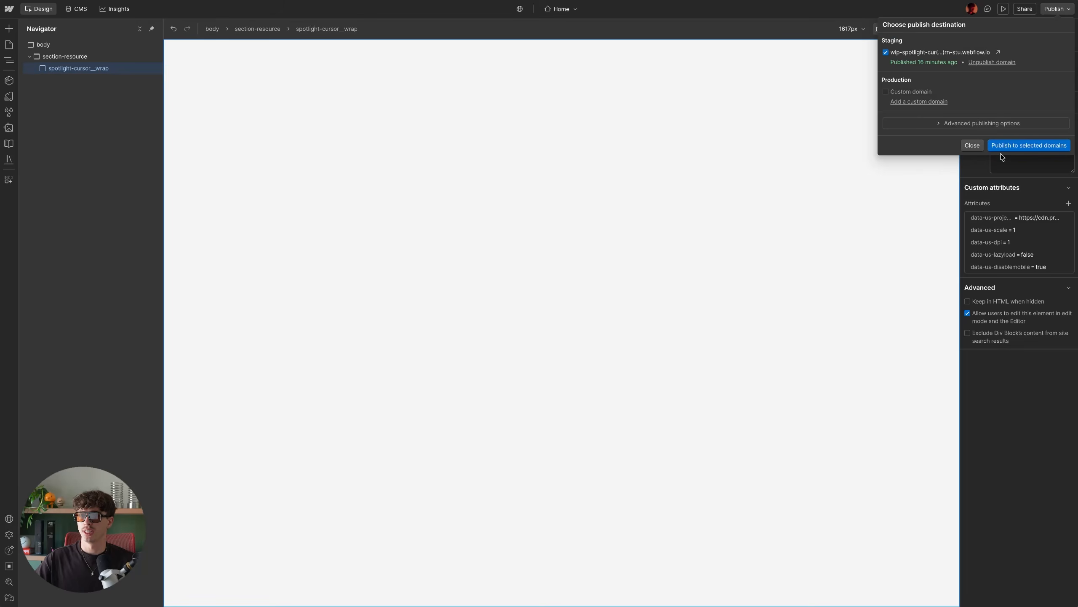
{"action": "left_click", "coordinate": [1004, 146]}
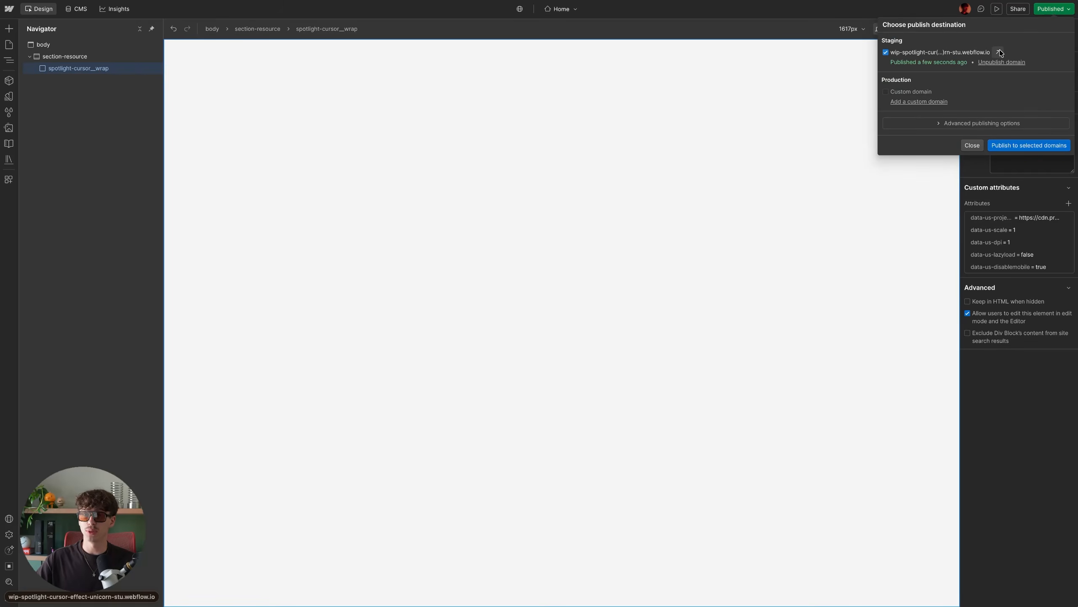